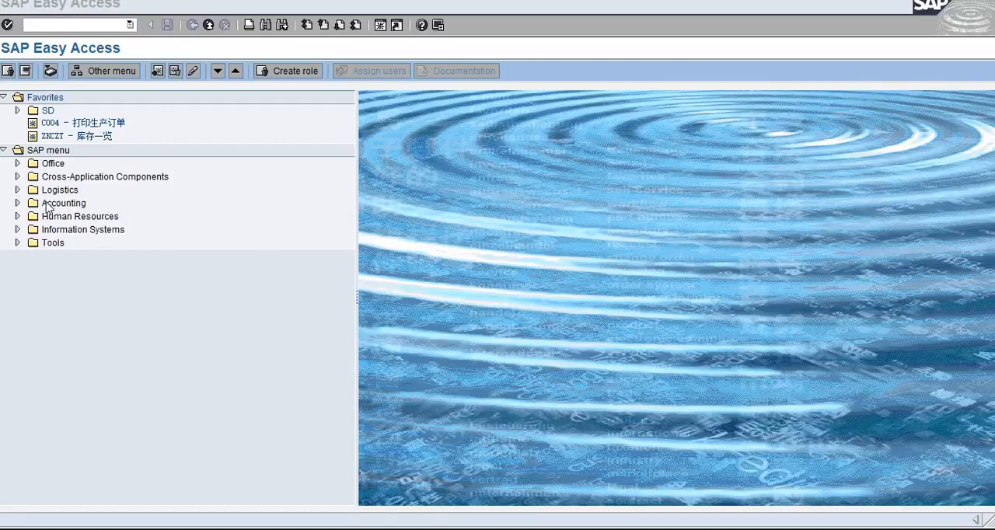
- Open the G/L account posting entry screen using transaction code f-02
click(18, 204)
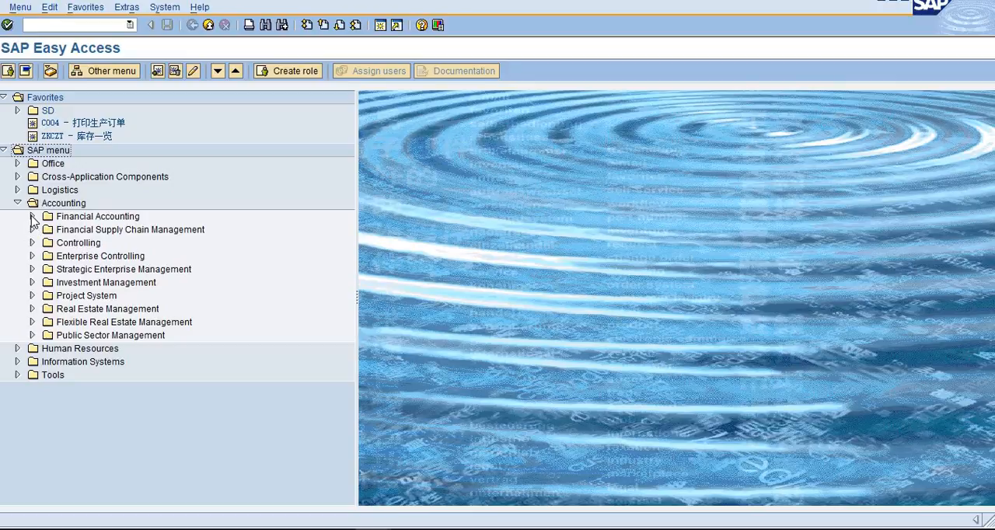
double_click(64, 222)
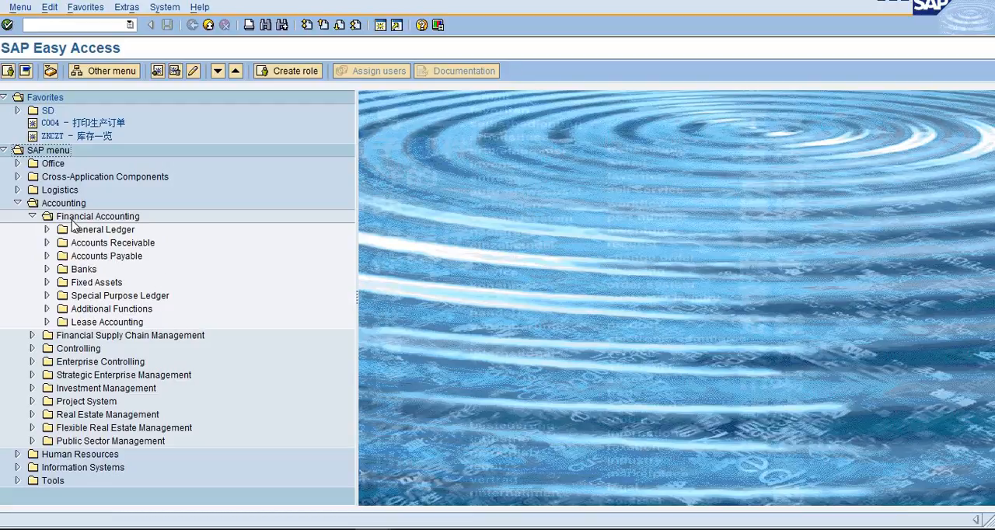
click(83, 22)
text(f-02)
key(Return)
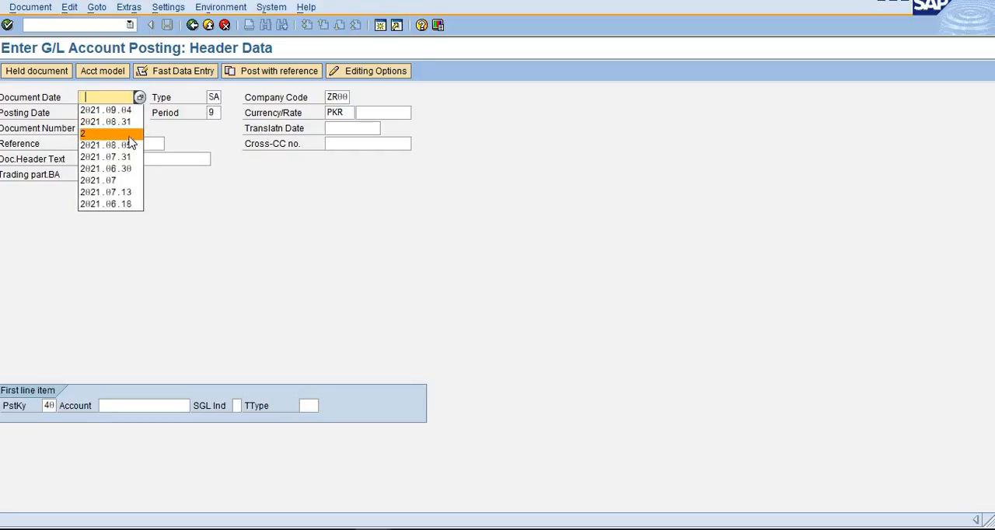
- Set the document date of the posting header to 2021.09.03
click(127, 111)
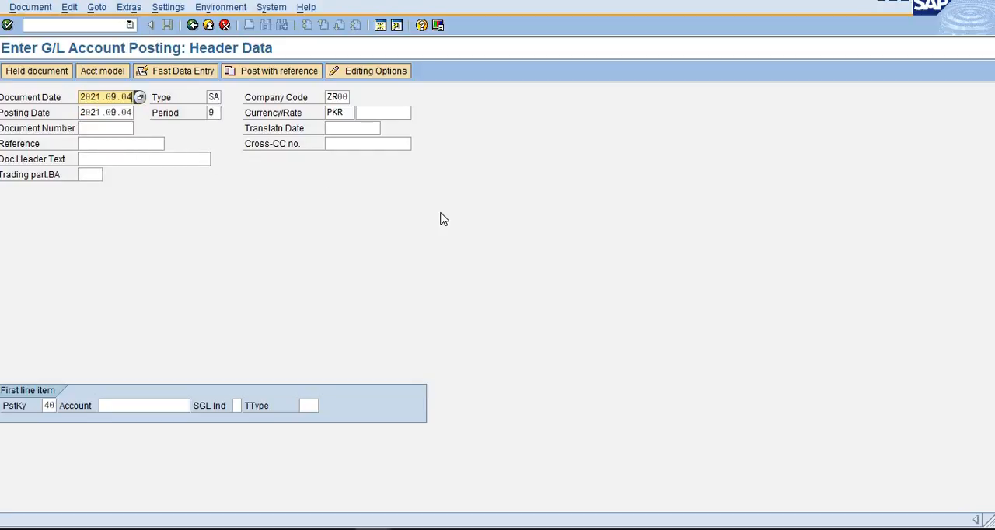
key(BackSpace)
text(3)
key(Tab)
key(shift+Tab)
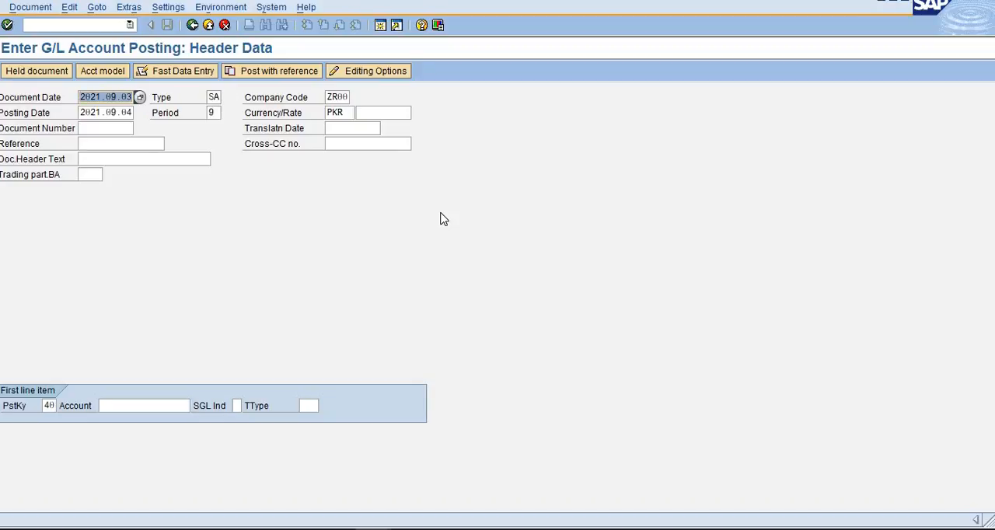
key(End)
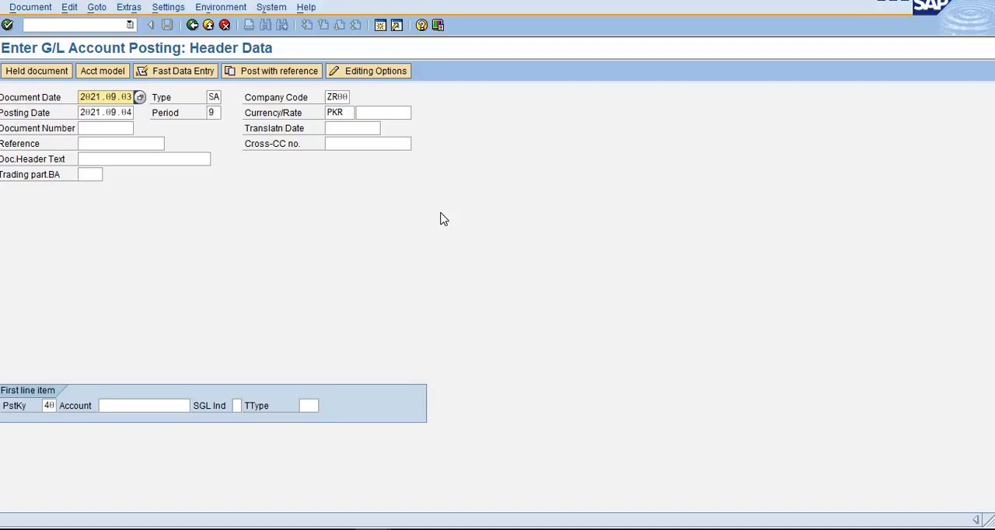
key(Tab)
key(Tab)
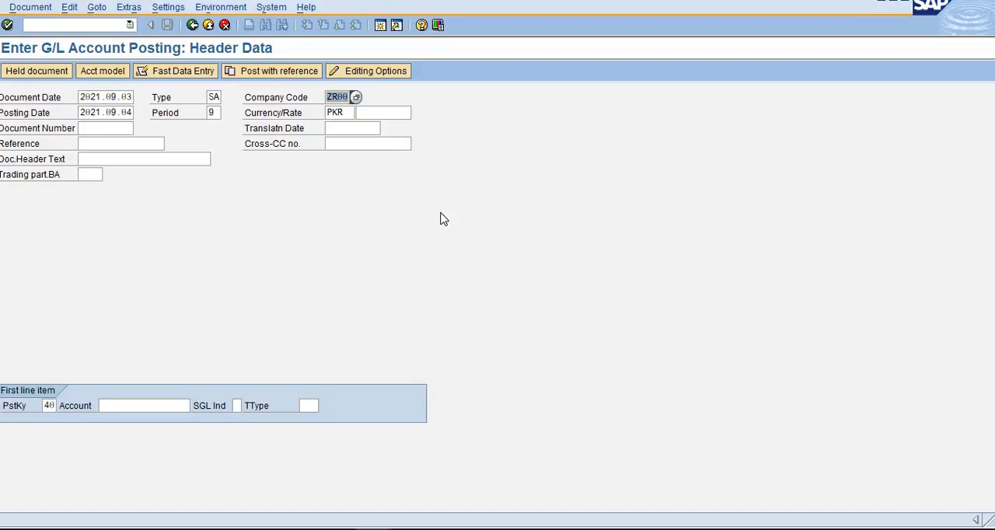
- Choose document type SA, G/L account document, from the list of possible document types
key(shift+Tab)
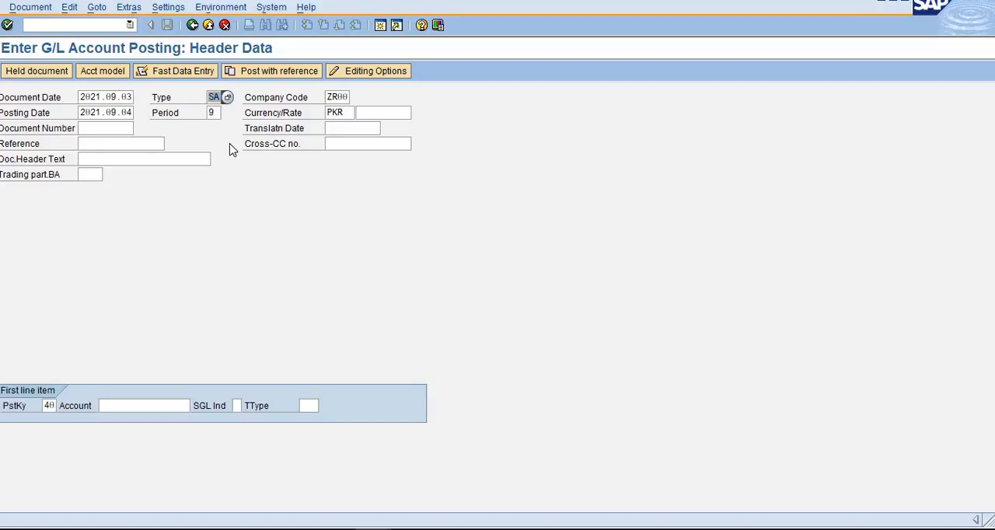
click(228, 99)
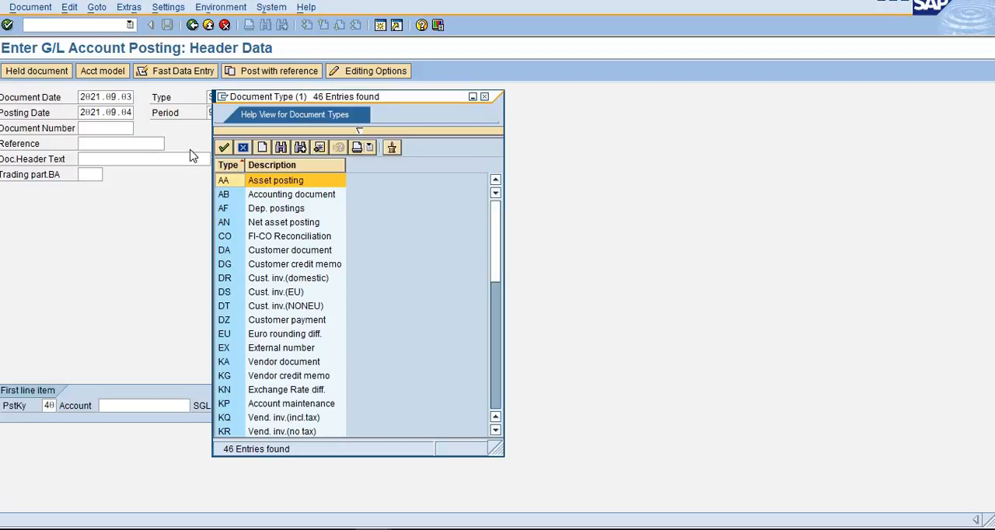
scroll(292, 339, down, 7)
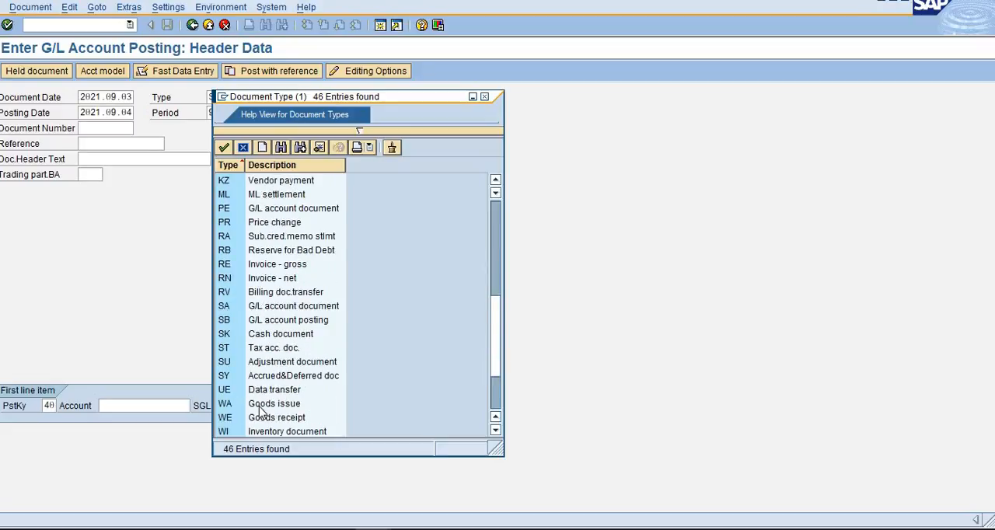
scroll(253, 413, down, 3)
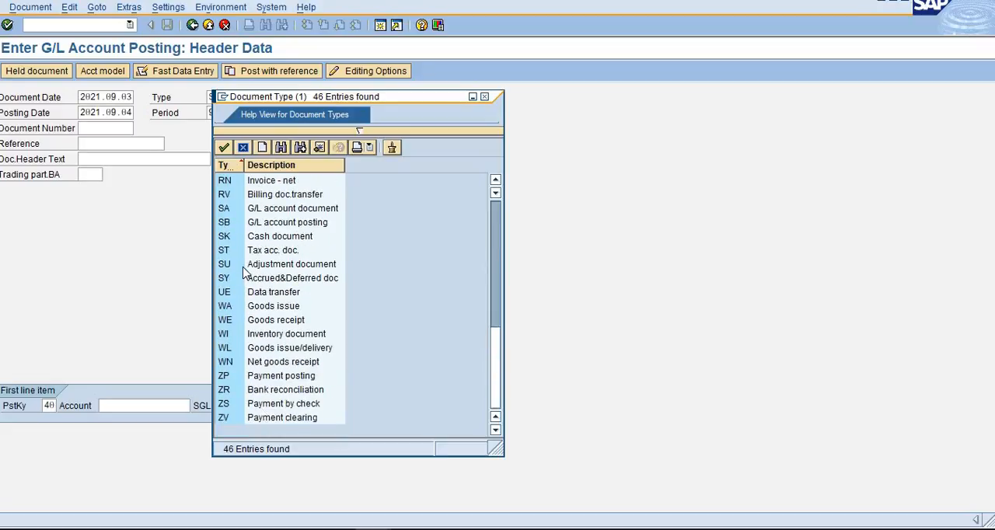
click(276, 214)
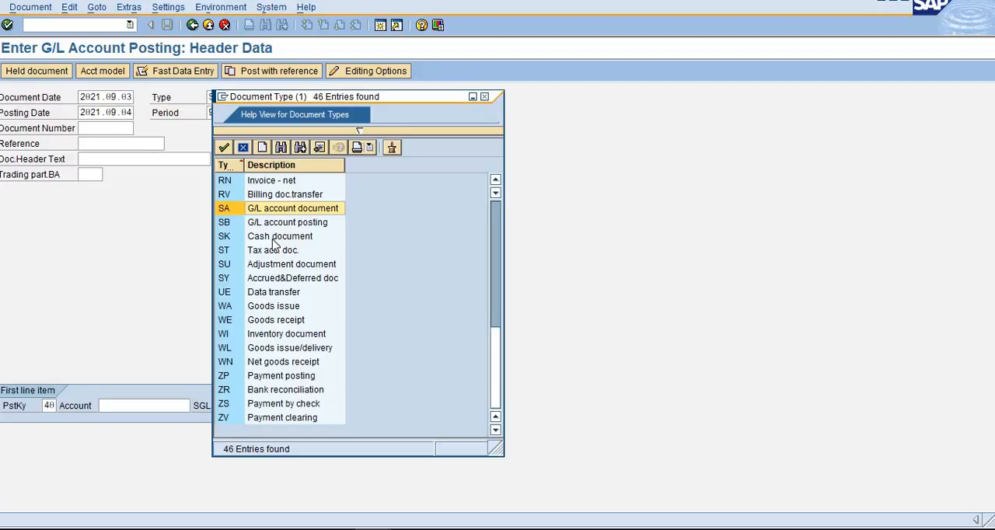
double_click(326, 208)
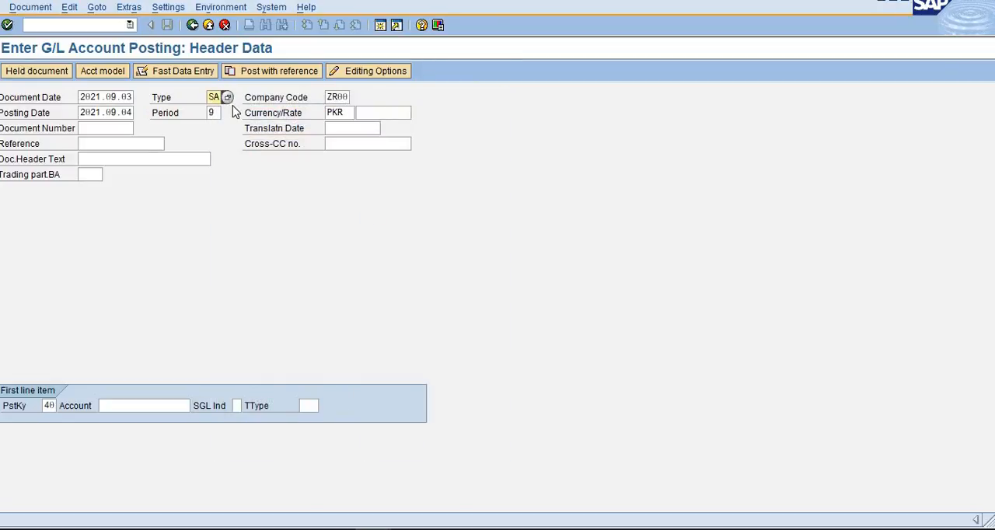
click(345, 99)
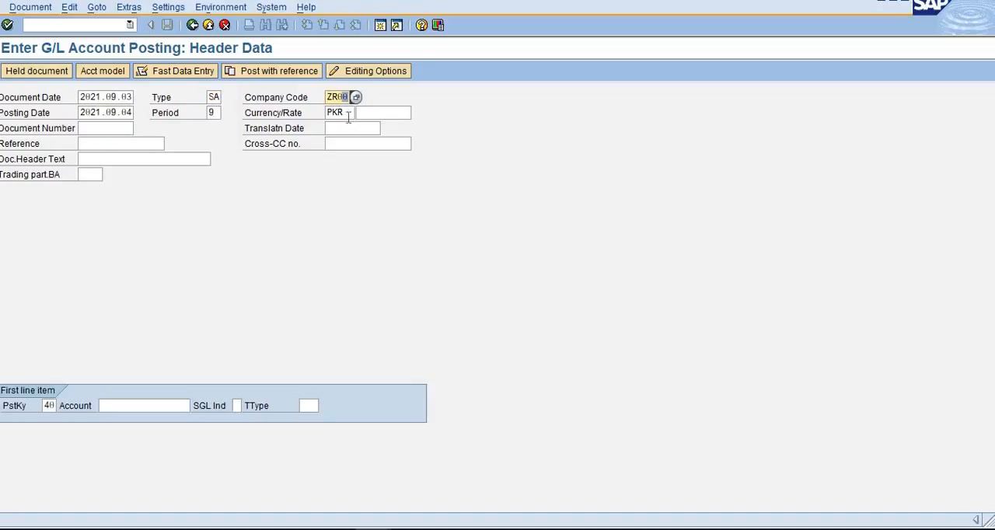
click(117, 112)
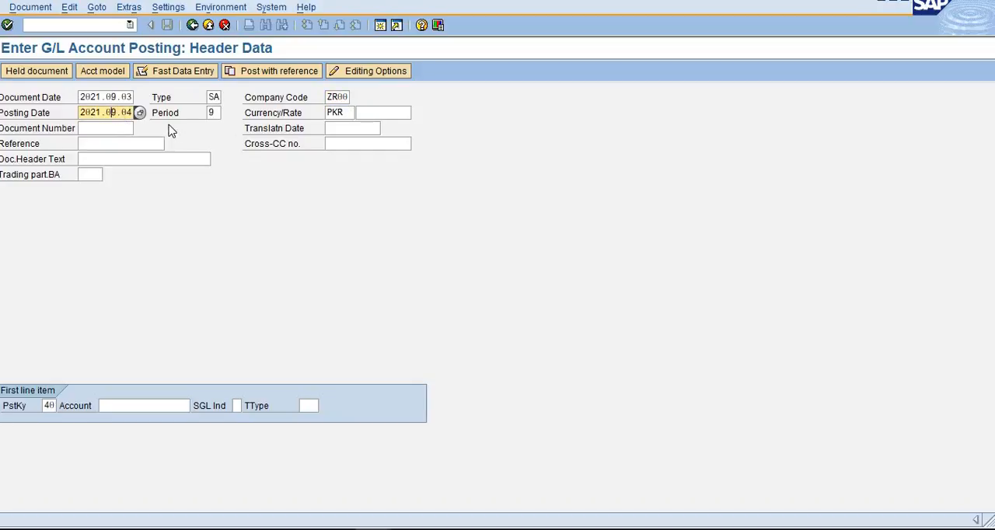
click(216, 113)
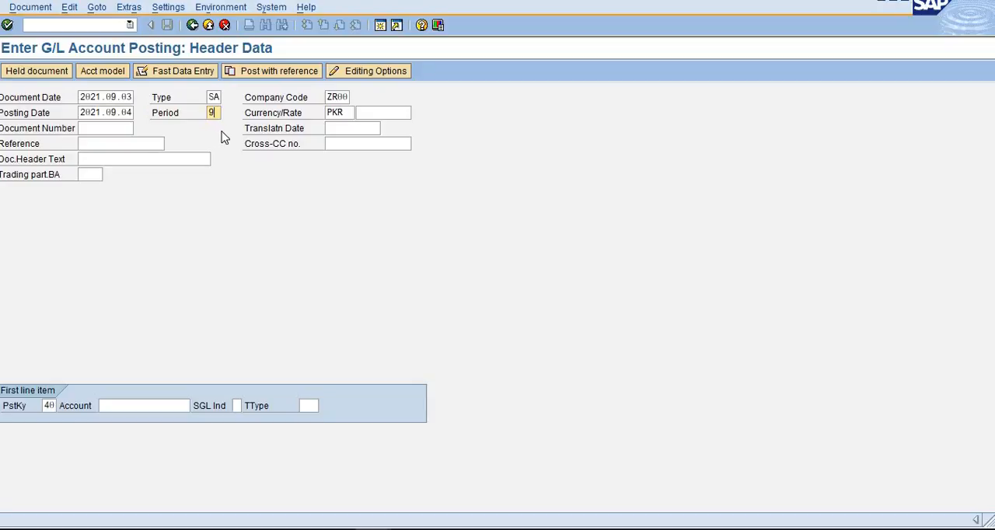
click(346, 114)
click(101, 130)
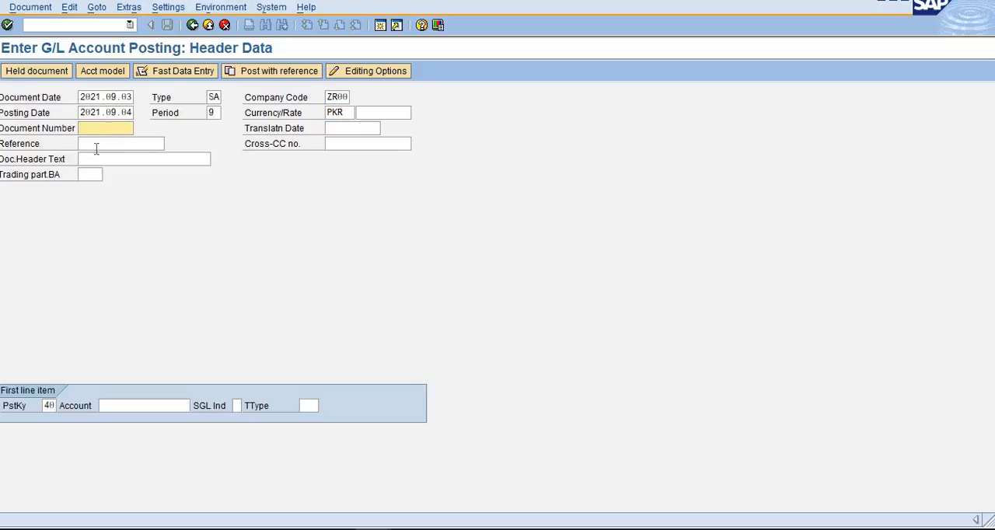
- Enter Bank Charges as the reference of the document
click(99, 144)
text(Bank)
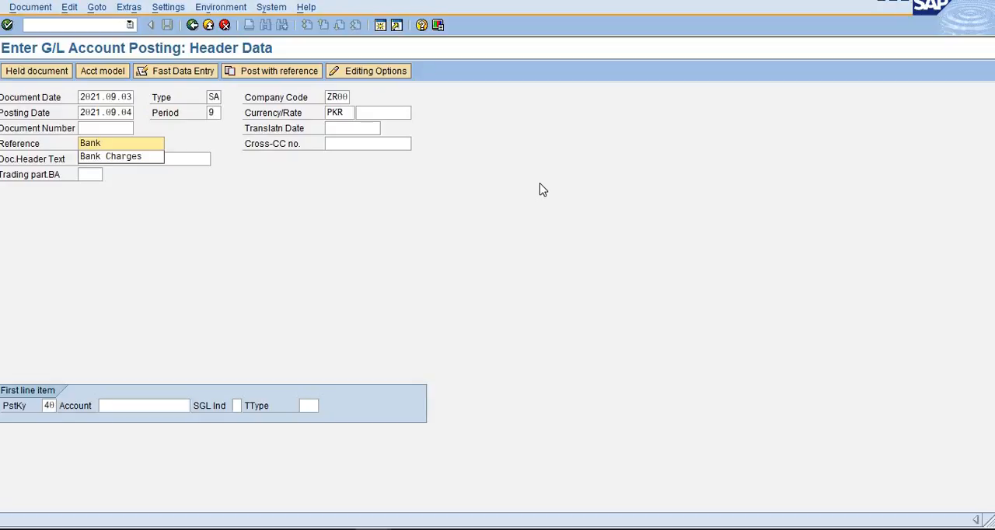
key(Down)
key(Tab)
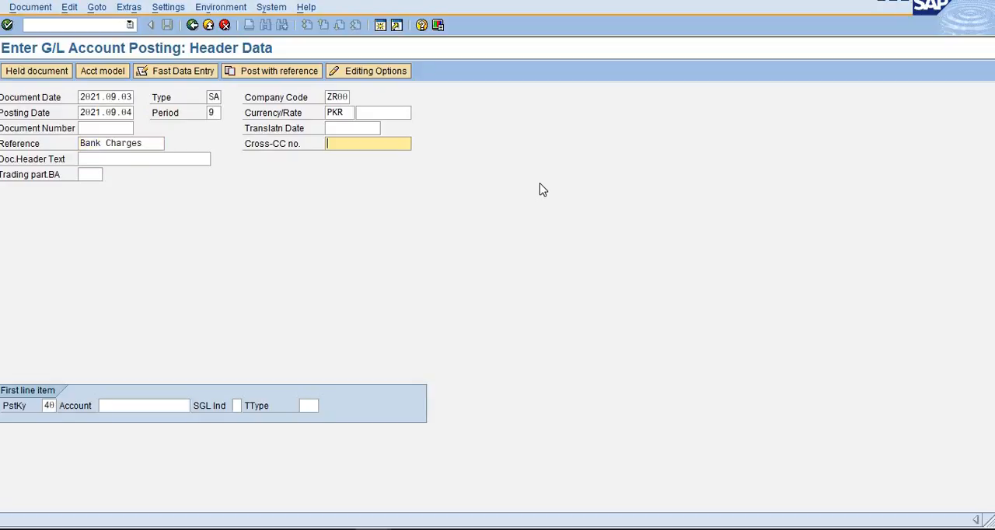
key(shift+Tab)
key(ctrl+c)
- Fill in the document header text with "Bank Charges till 3rd SEP"
key(Tab)
key(Tab)
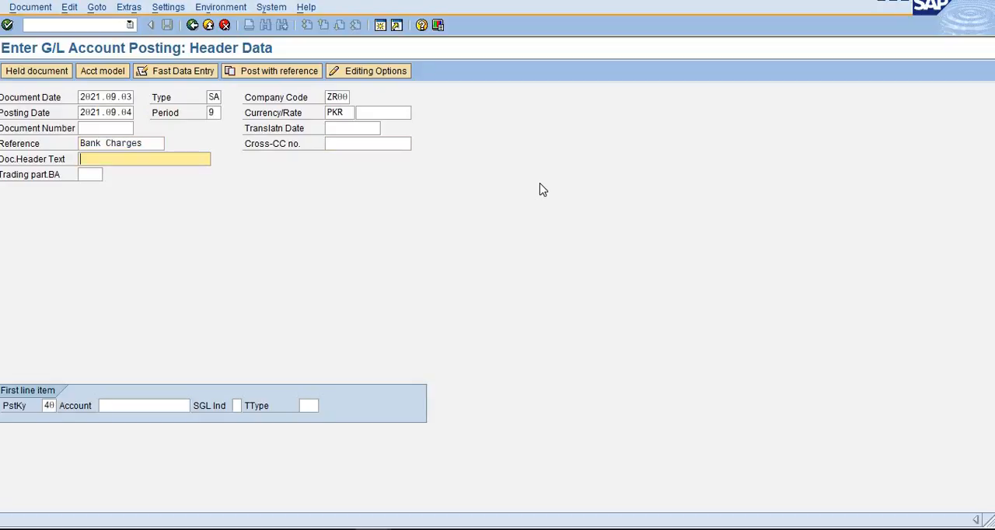
key(ctrl+v)
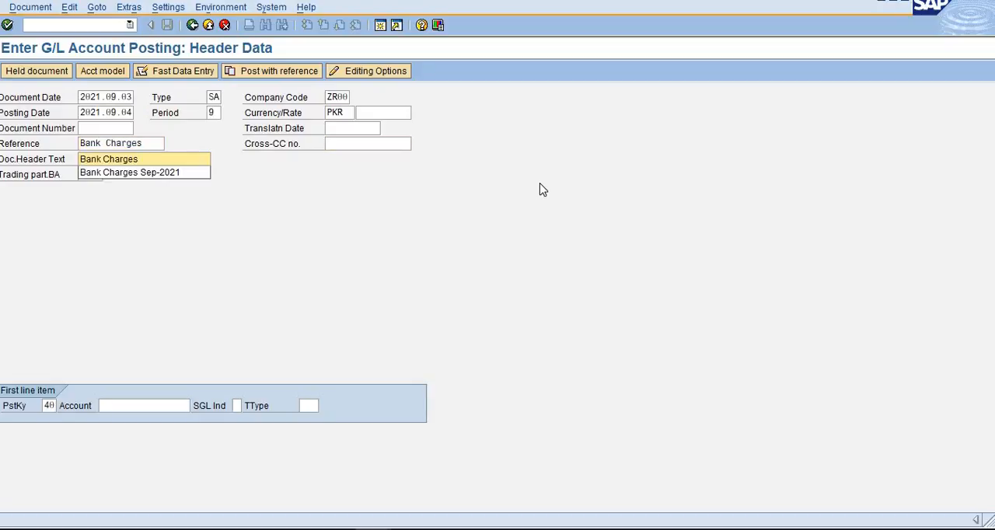
text(til)
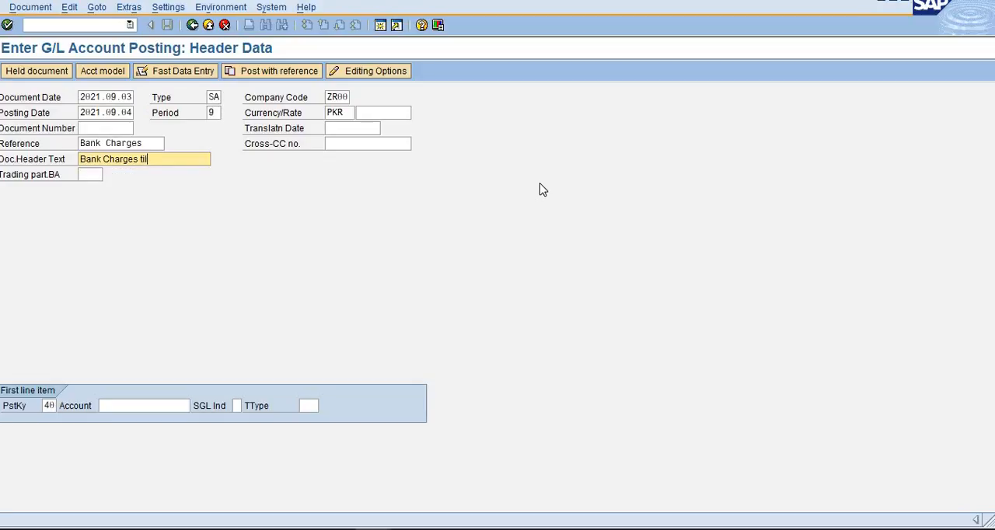
text(l 3rd SEP)
- Choose posting key 40, Debit entry, for the first line item from the list of posting keys
click(49, 405)
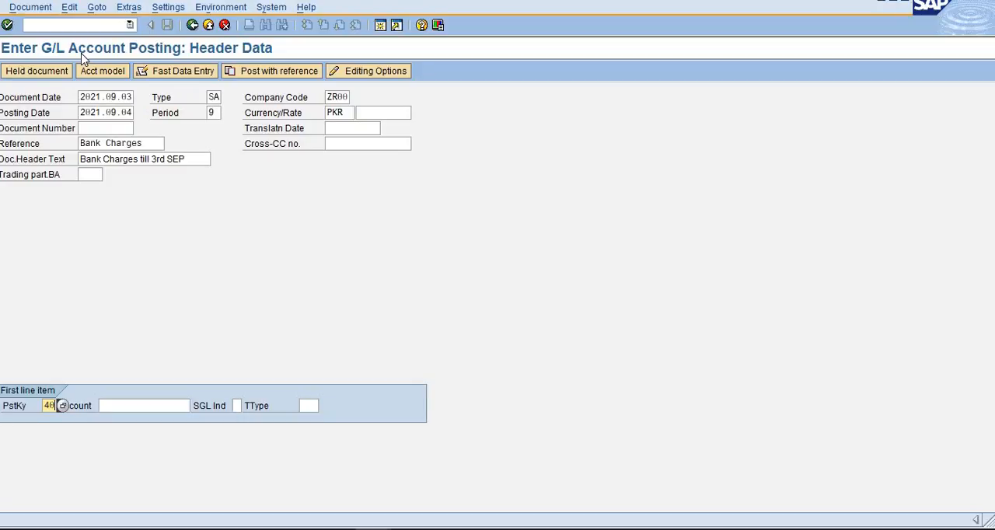
click(65, 405)
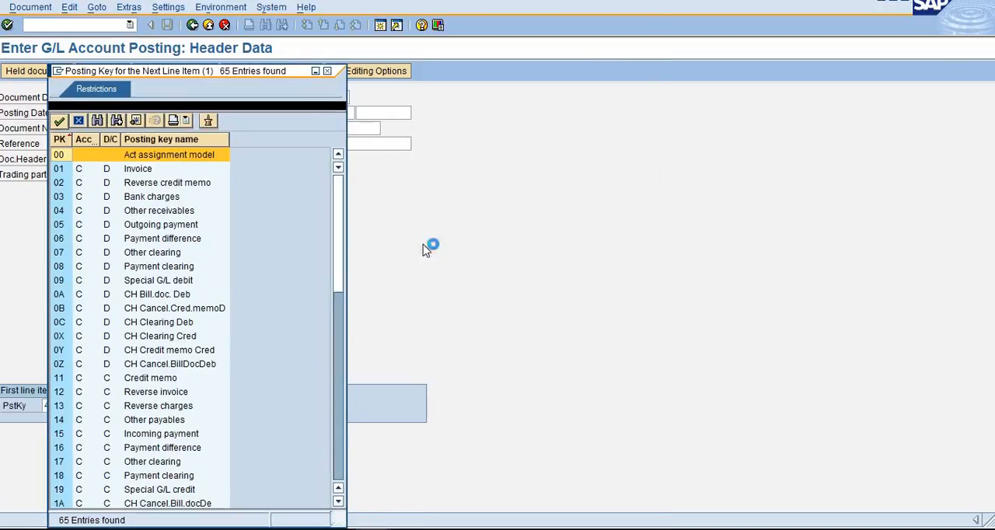
scroll(121, 340, down, 2)
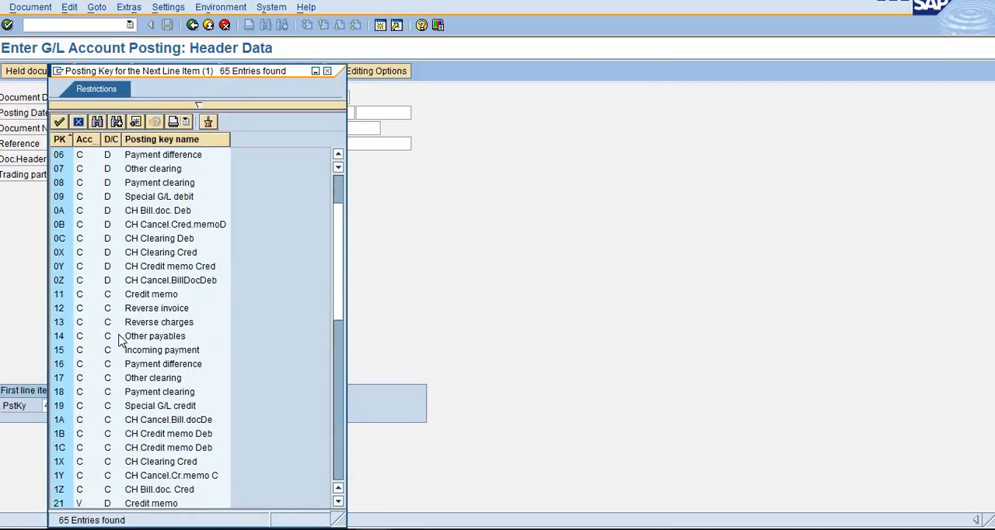
scroll(120, 340, down, 5)
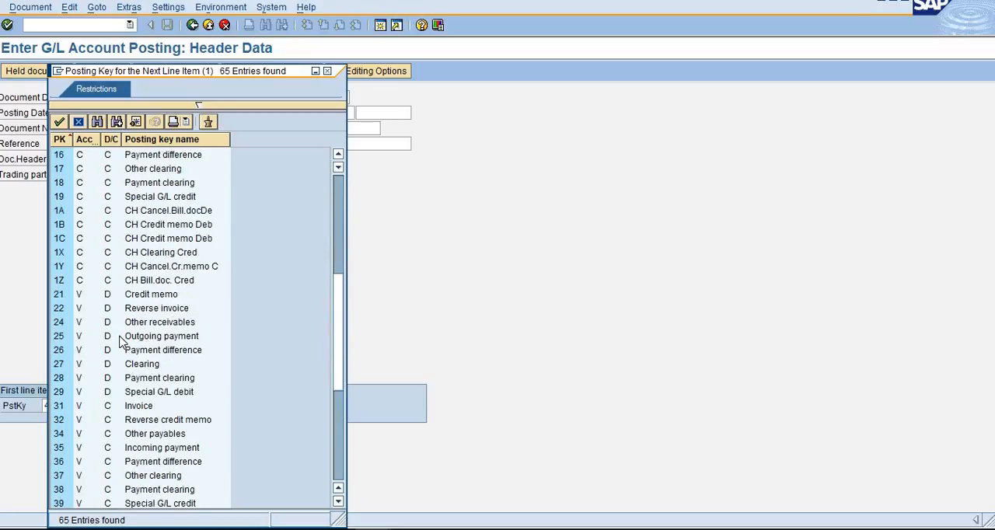
scroll(121, 340, down, 2)
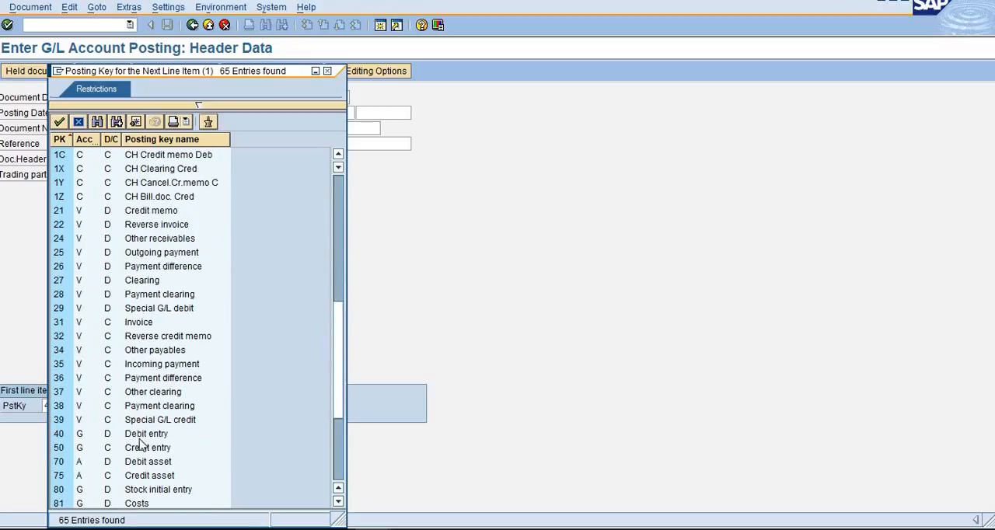
click(143, 438)
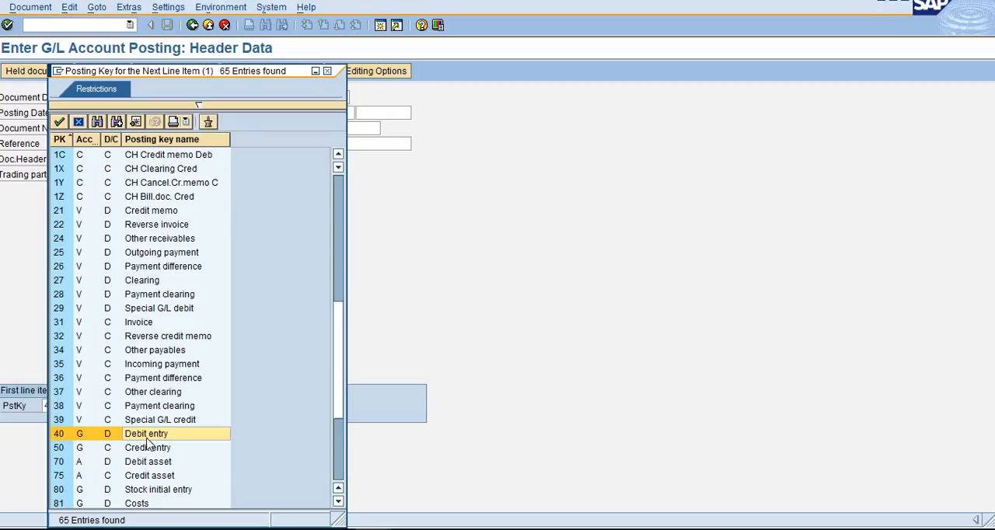
double_click(150, 435)
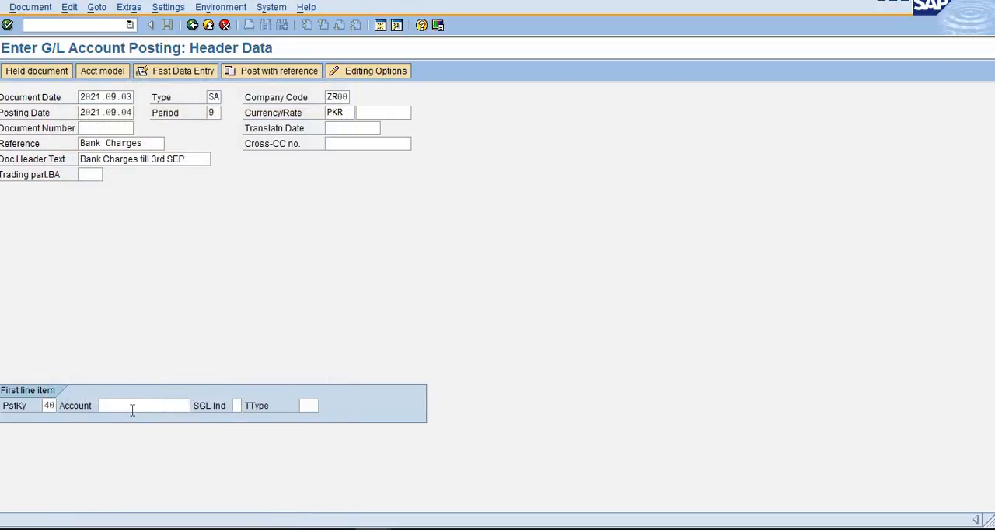
- Choose G/L account 805001, BANK CHARGE, from company code ZR00's account list for the first line item and proceed to its entry screen
click(132, 407)
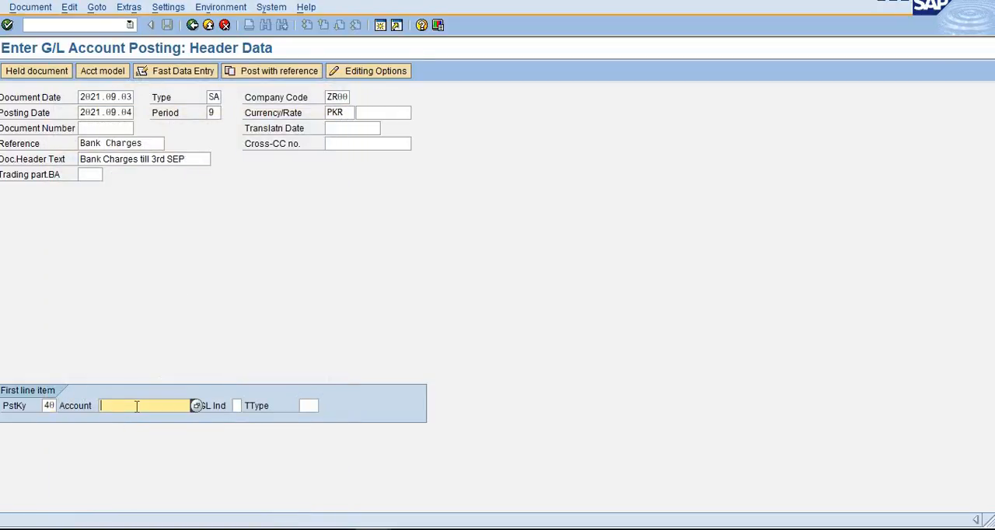
click(197, 405)
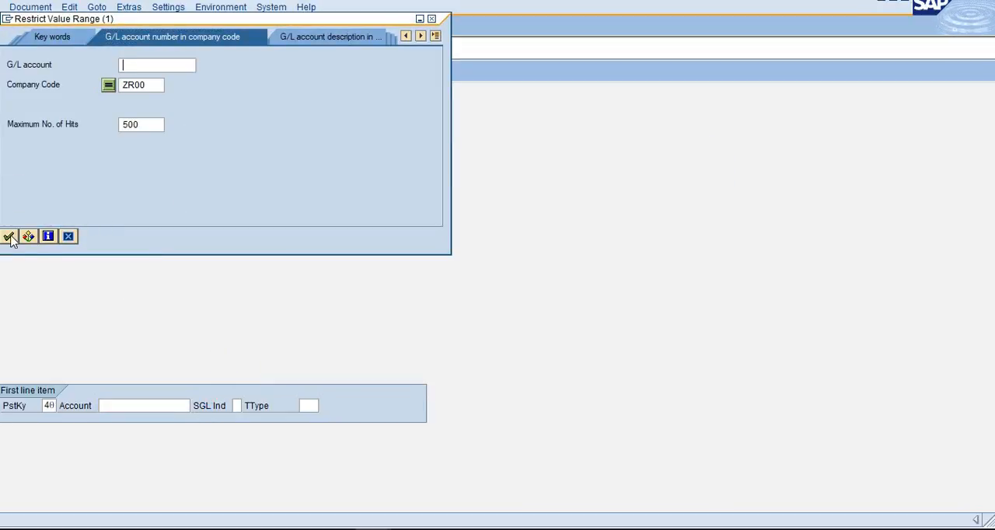
click(9, 237)
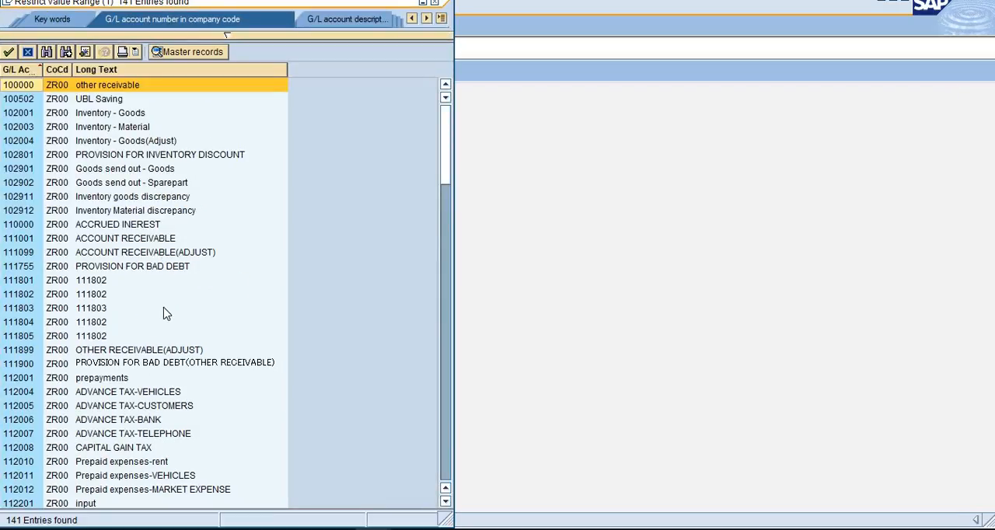
scroll(163, 313, down, 5)
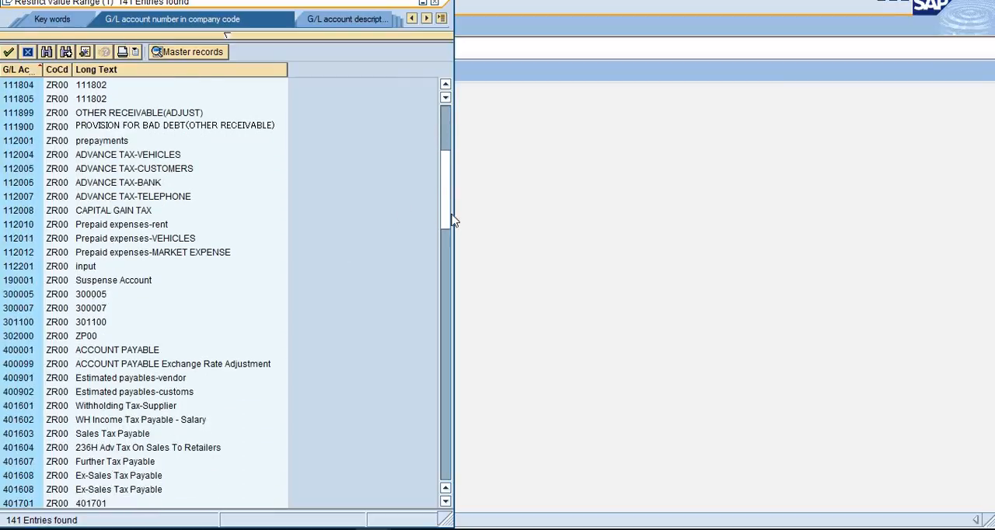
drag(451, 215, 450, 259)
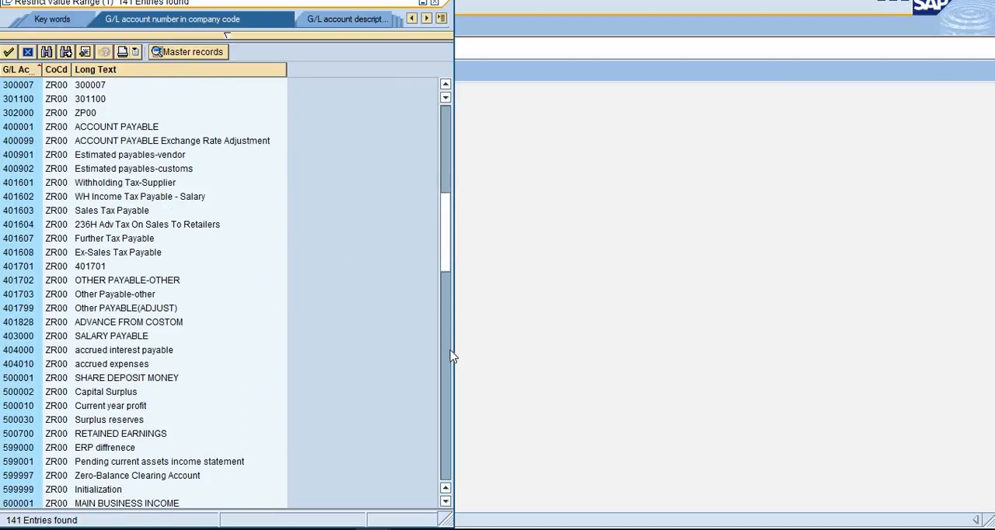
click(447, 356)
click(444, 370)
drag(448, 411, 448, 464)
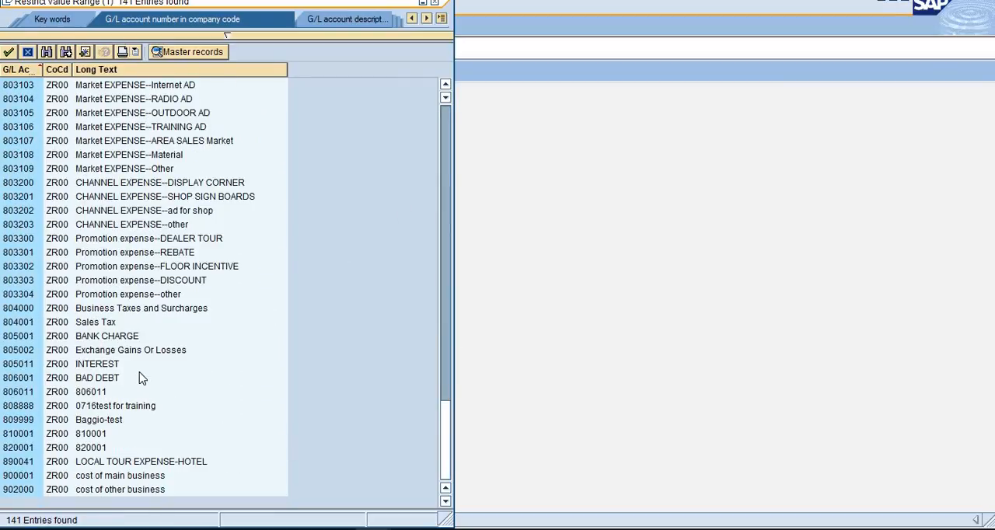
click(98, 339)
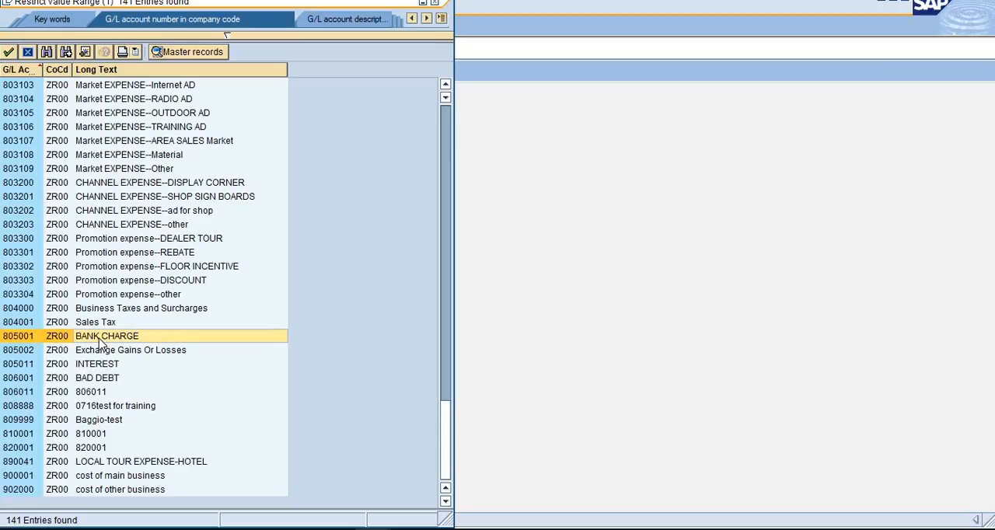
double_click(98, 344)
text(805001)
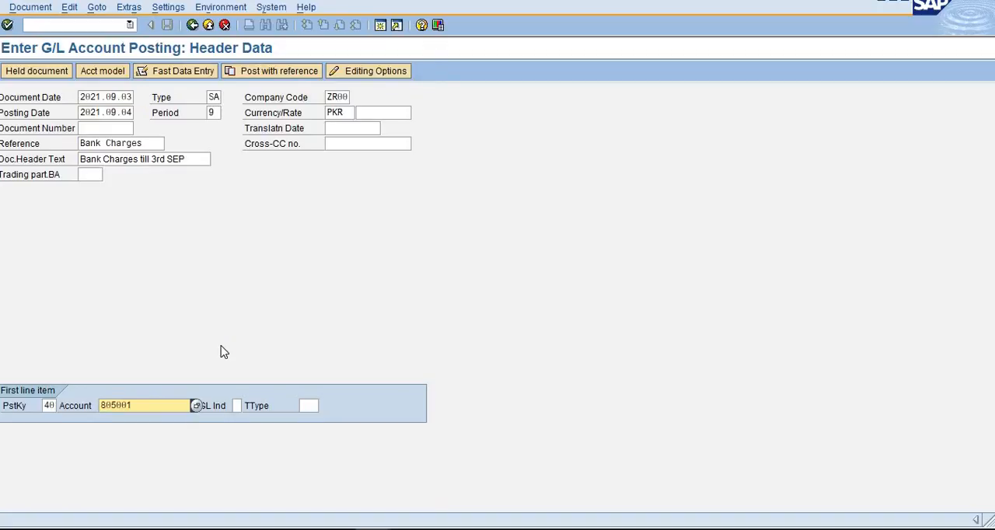
key(Return)
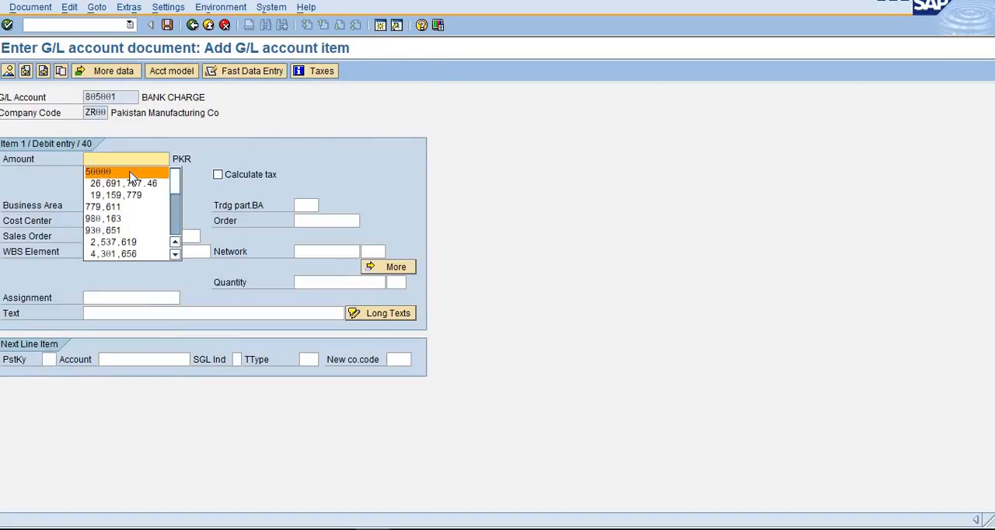
- Set the debit item's amount to 50000 PKR and its assignment to 2288
click(129, 172)
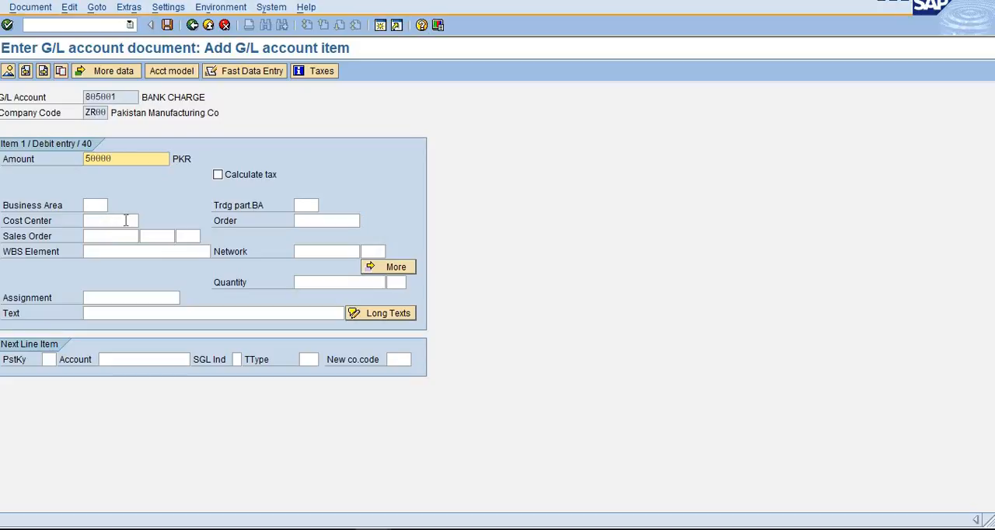
click(124, 297)
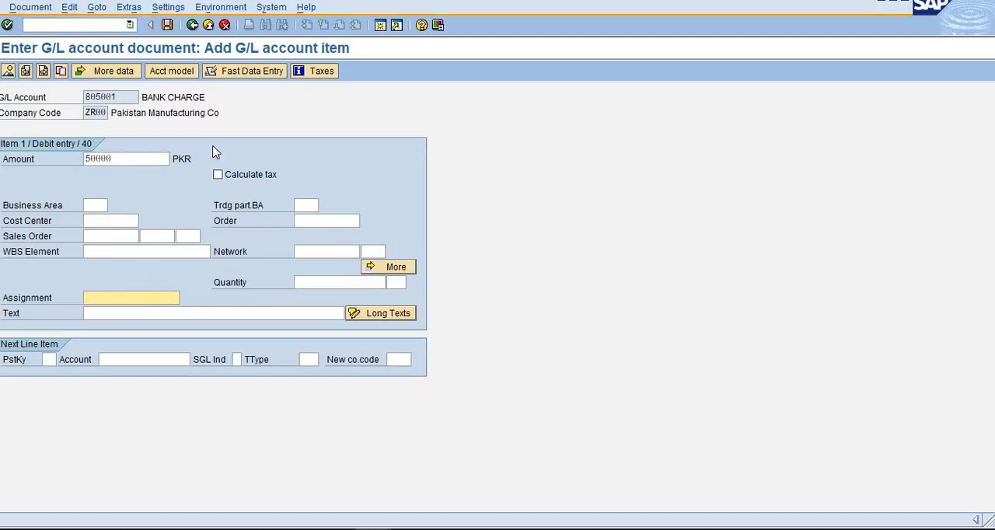
click(103, 220)
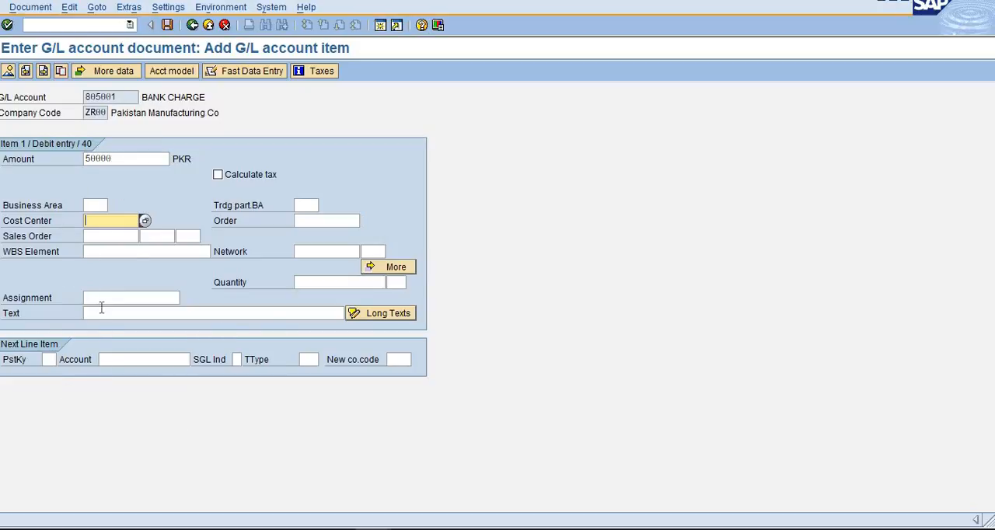
click(119, 300)
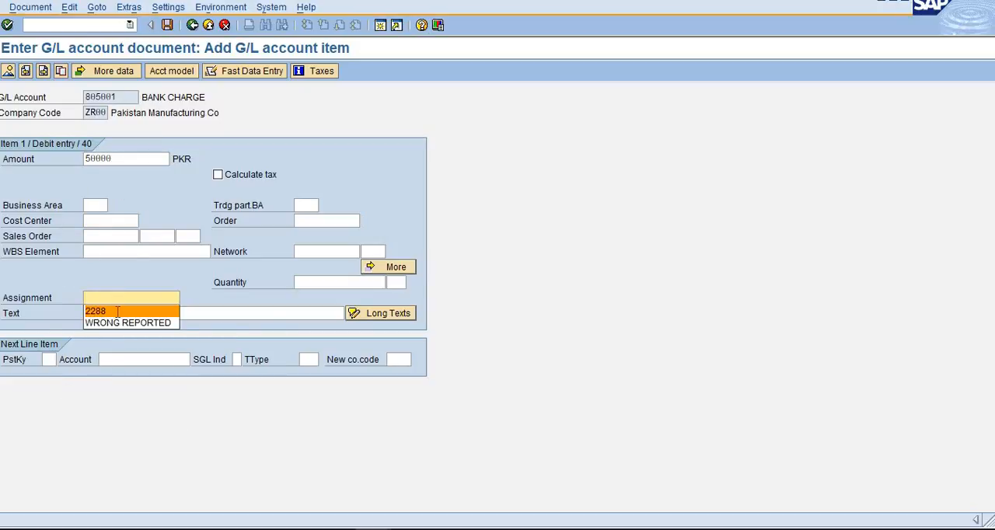
click(116, 310)
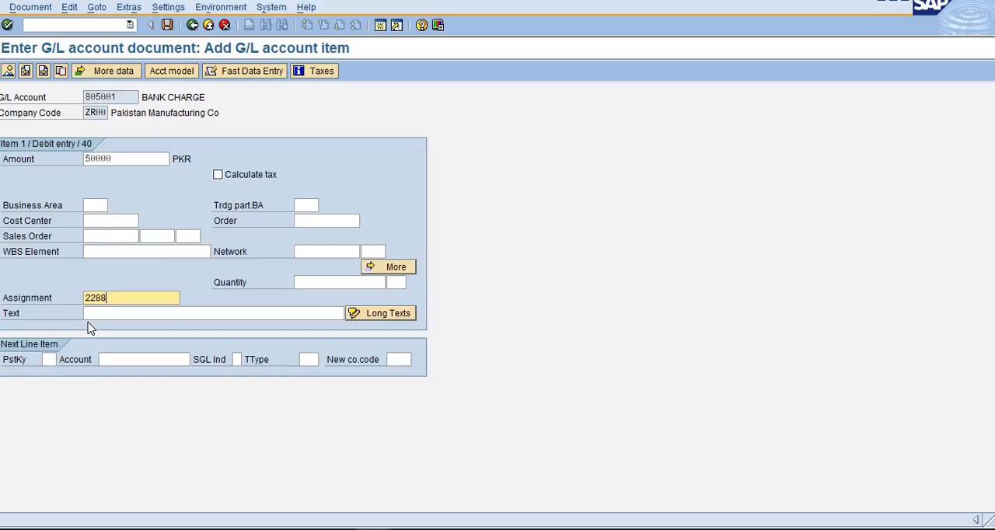
- Fill in the debit item's text with "UBL- Bank Charges FMO till 3rd of SEP-2021"
click(163, 313)
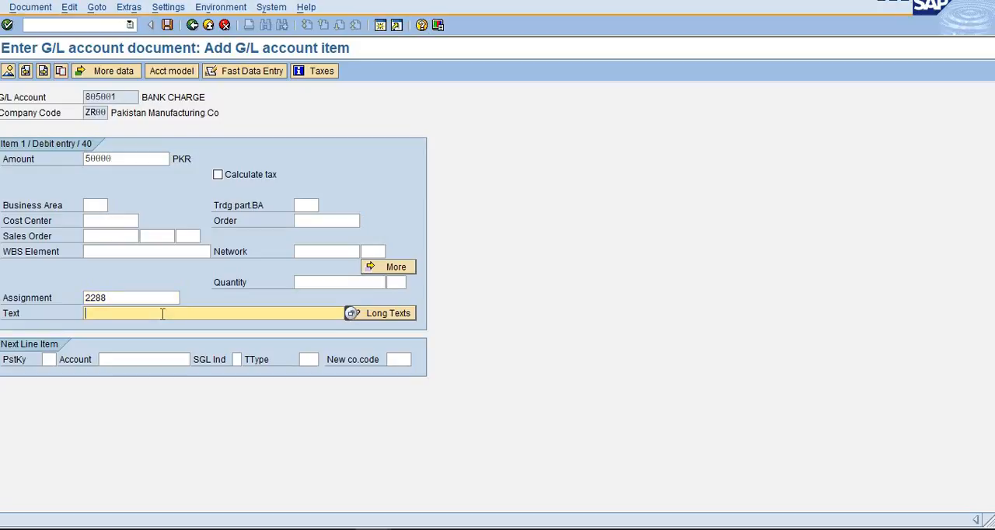
text(UB-)
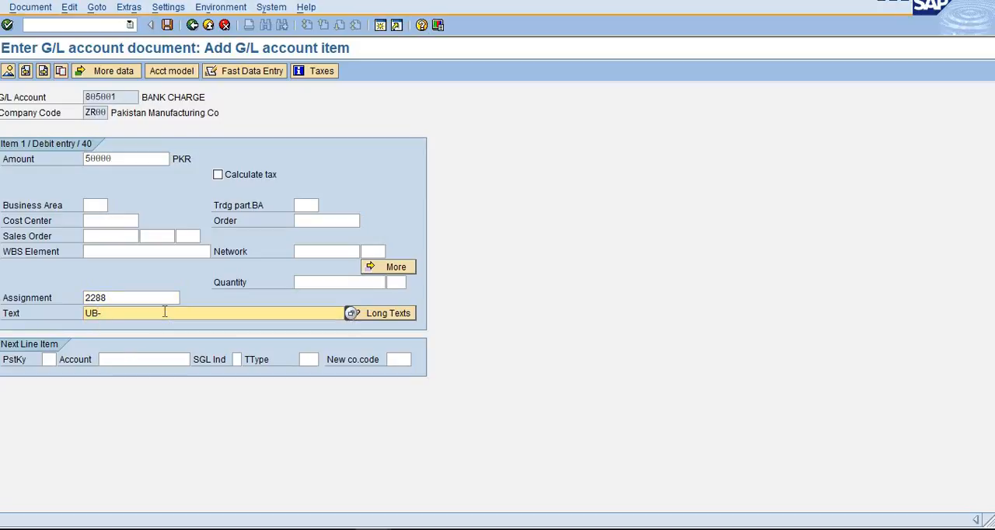
key(BackSpace)
text(L)
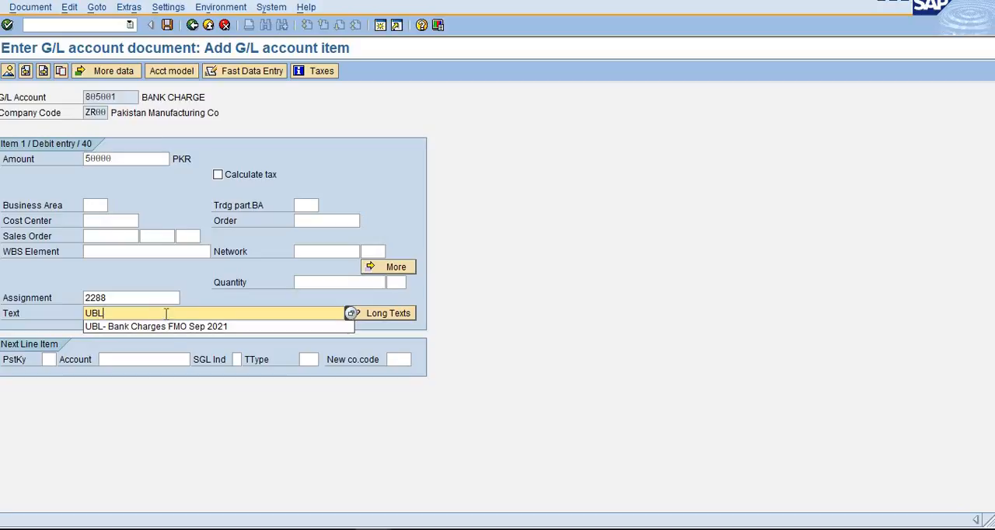
click(173, 330)
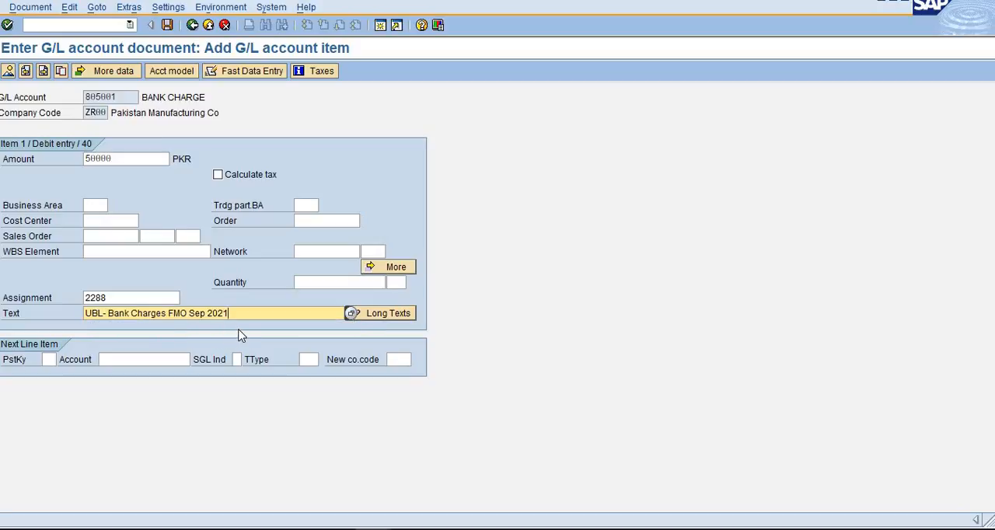
key(BackSpace)
key(BackSpace)
key(BackSpace)
key(BackSpace)
key(BackSpace)
key(BackSpace)
key(BackSpace)
key(BackSpace)
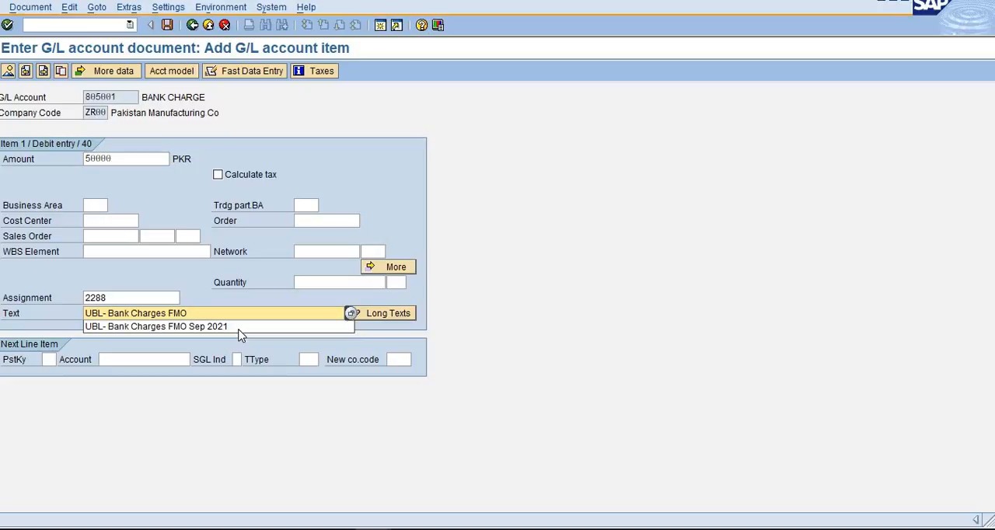
text(till 3rd)
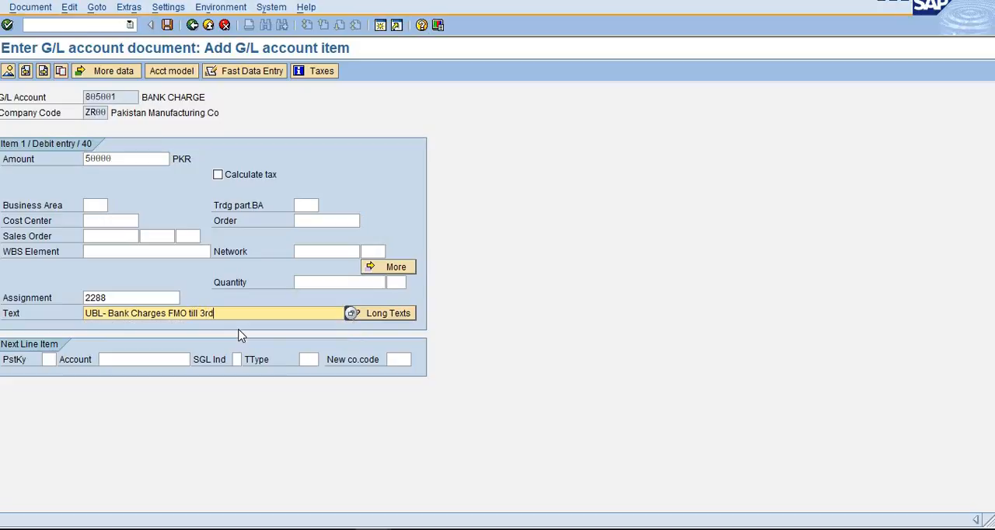
text( of SEP-2021)
- Add the next line item with posting key 50 and G/L account 100502
key(Tab)
key(Tab)
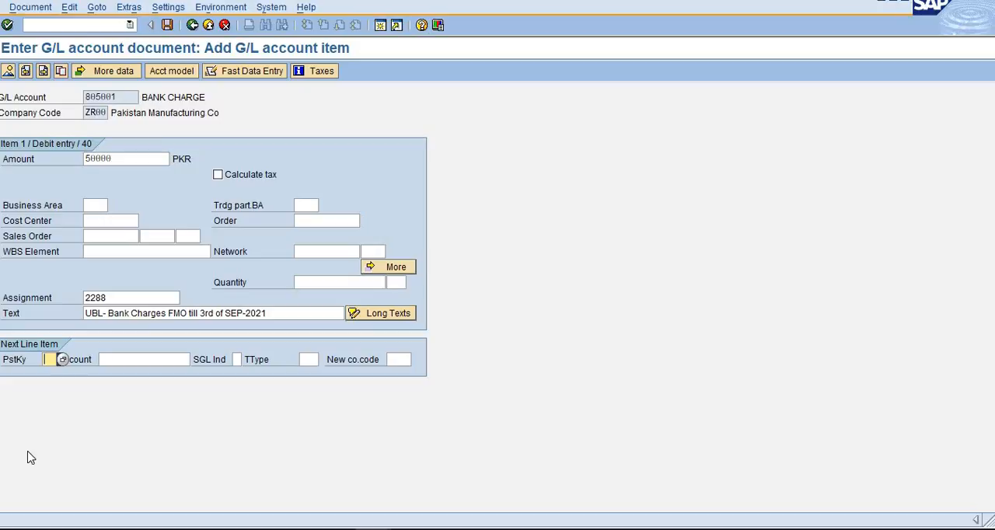
text(50)
key(Tab)
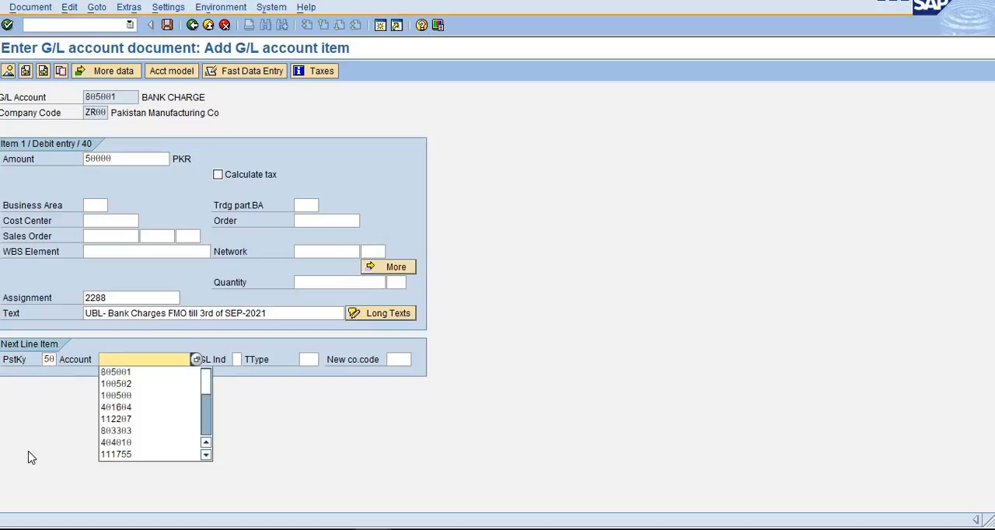
key(Down)
key(Down)
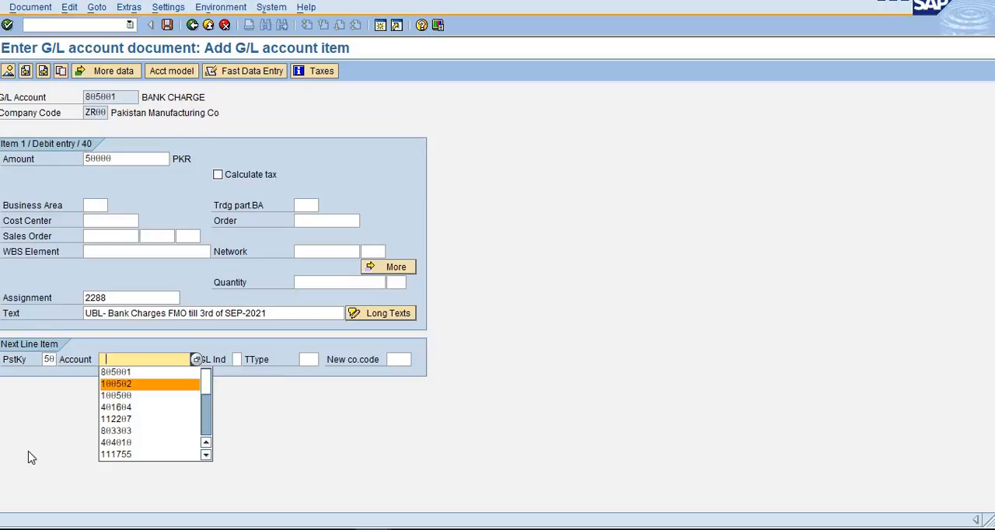
key(Return)
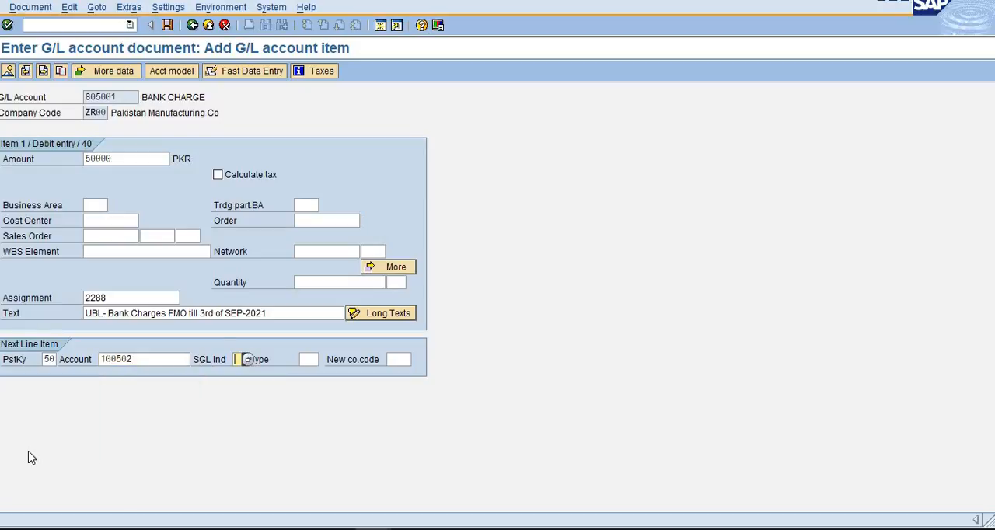
key(Return)
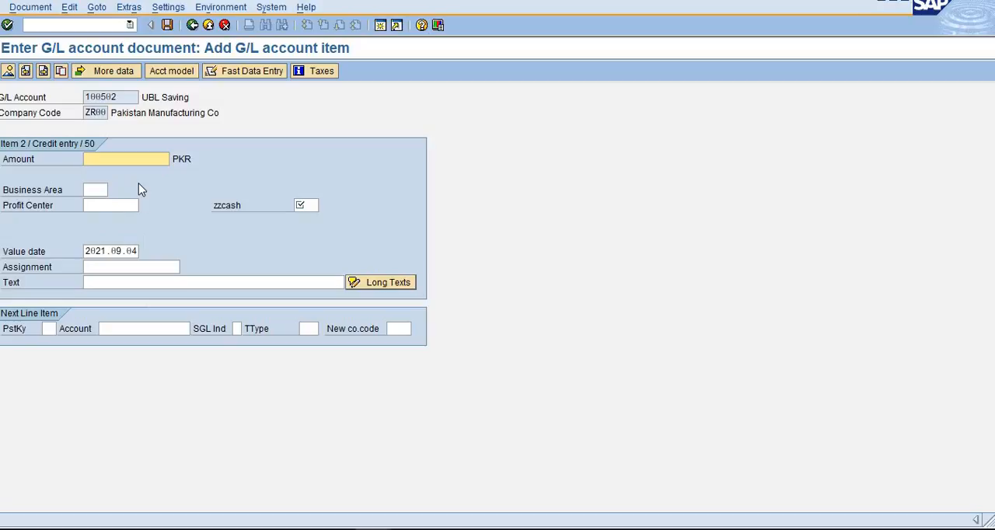
- Set the credit item's amount to 50000 PKR and bring up the possible values for its zzcash code
click(134, 163)
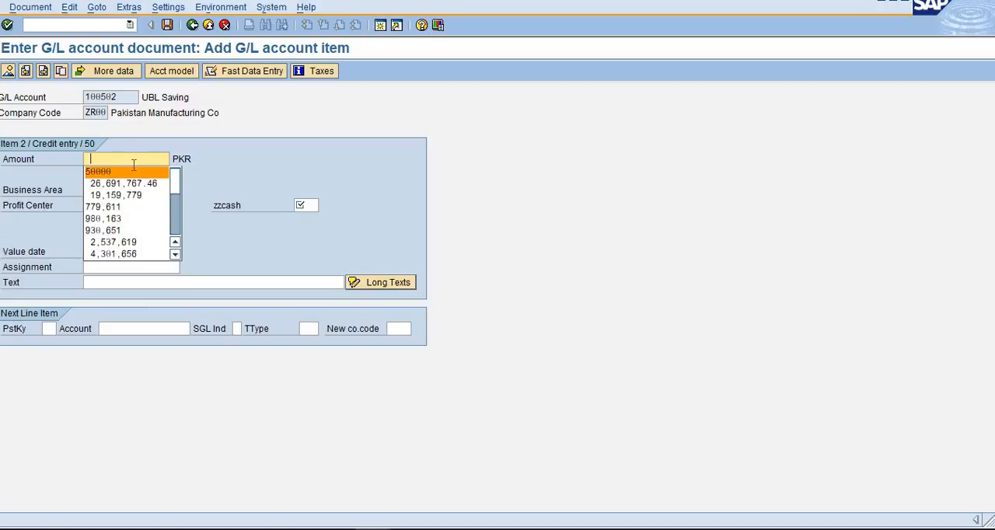
click(124, 174)
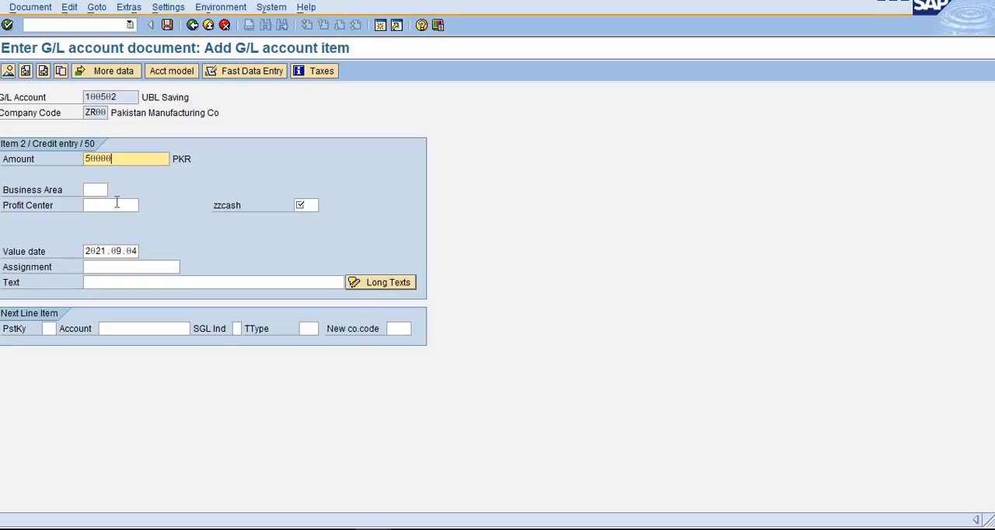
click(314, 206)
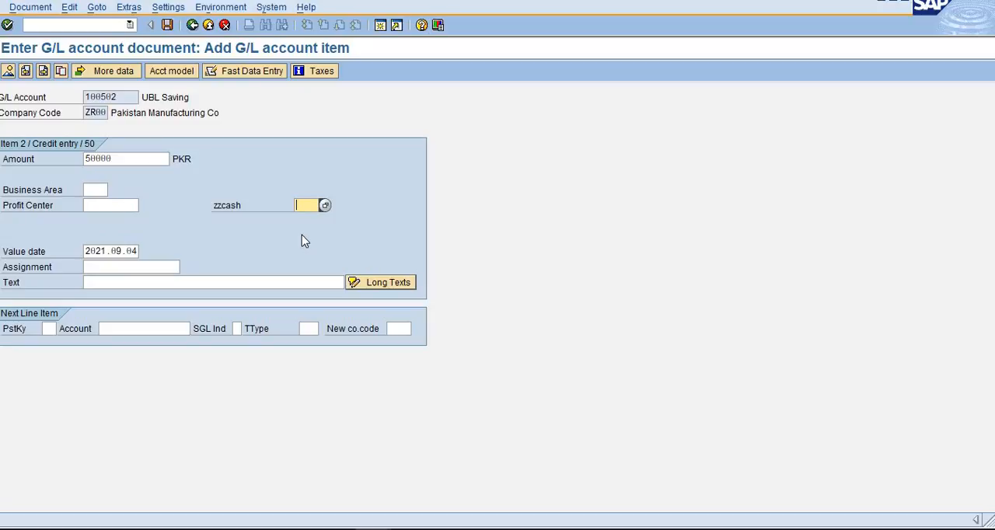
click(328, 208)
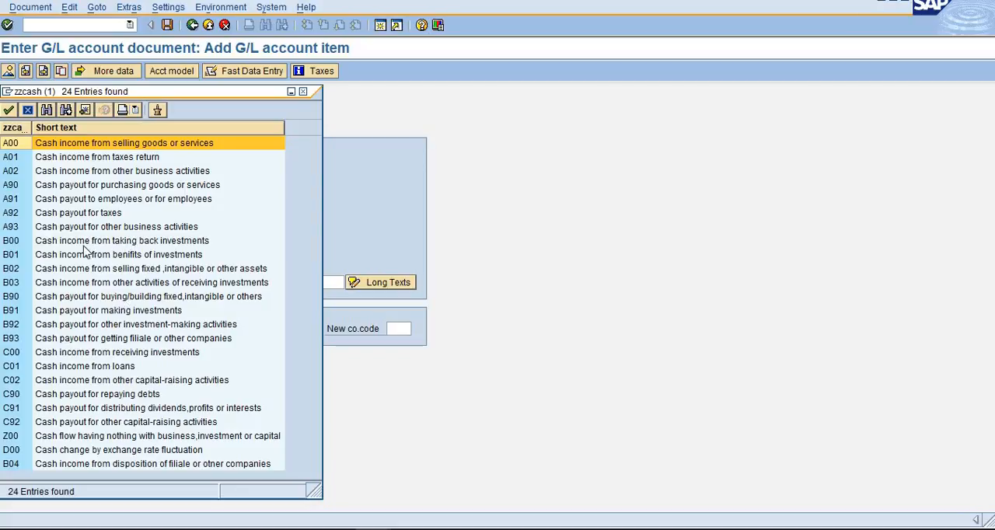
- Set the credit item's zzcash code to A93, cash payout for other business activities
click(89, 213)
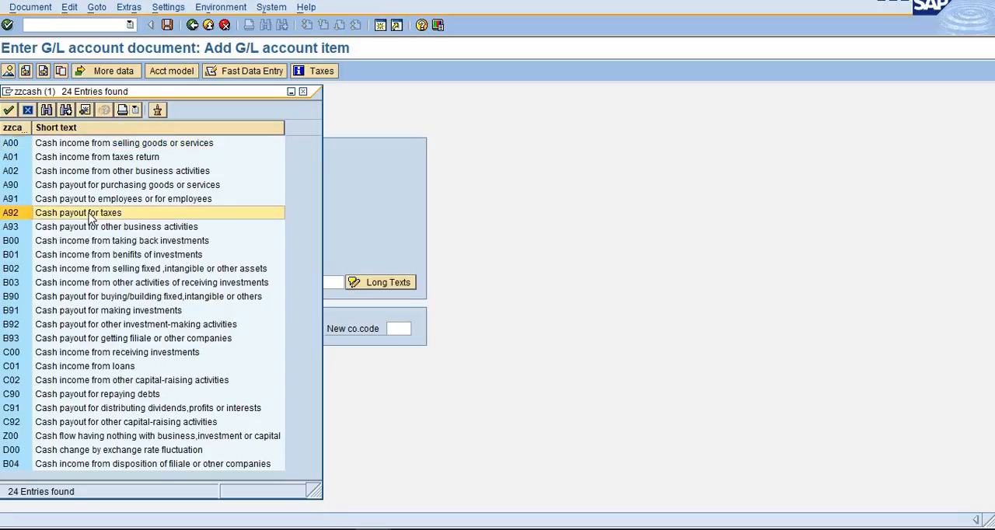
click(106, 146)
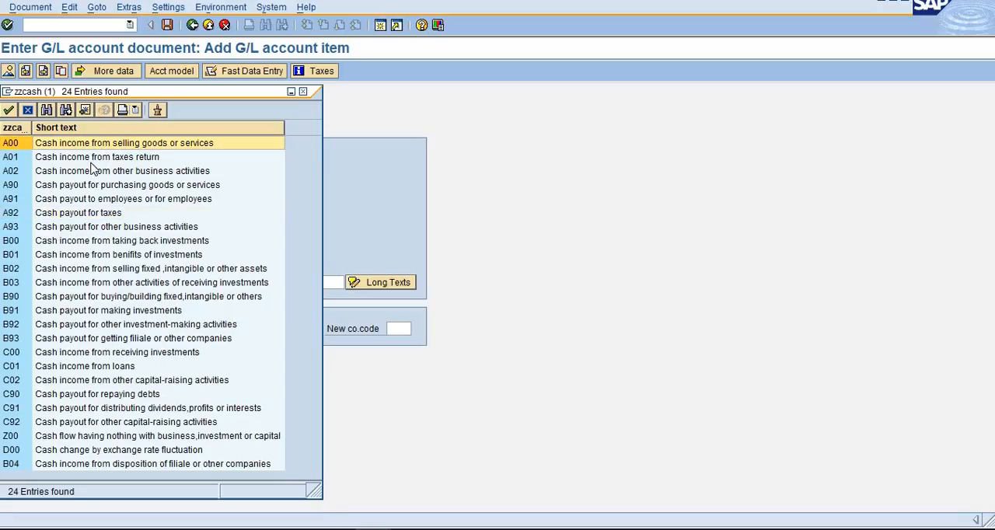
click(97, 158)
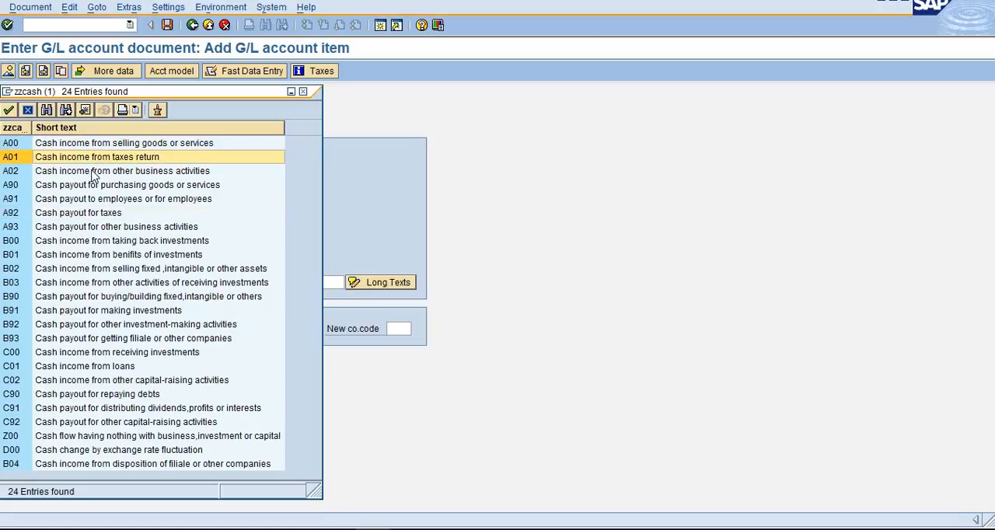
click(99, 171)
click(95, 186)
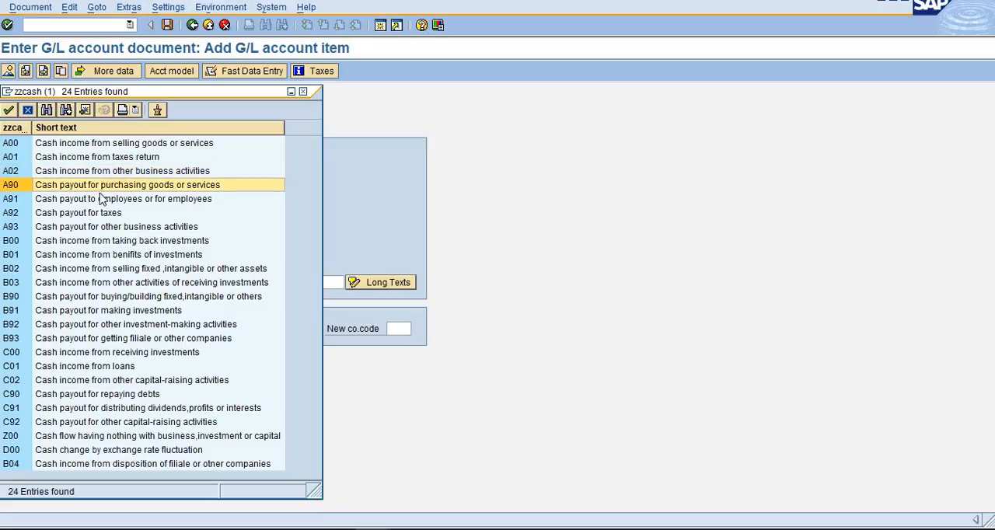
click(120, 202)
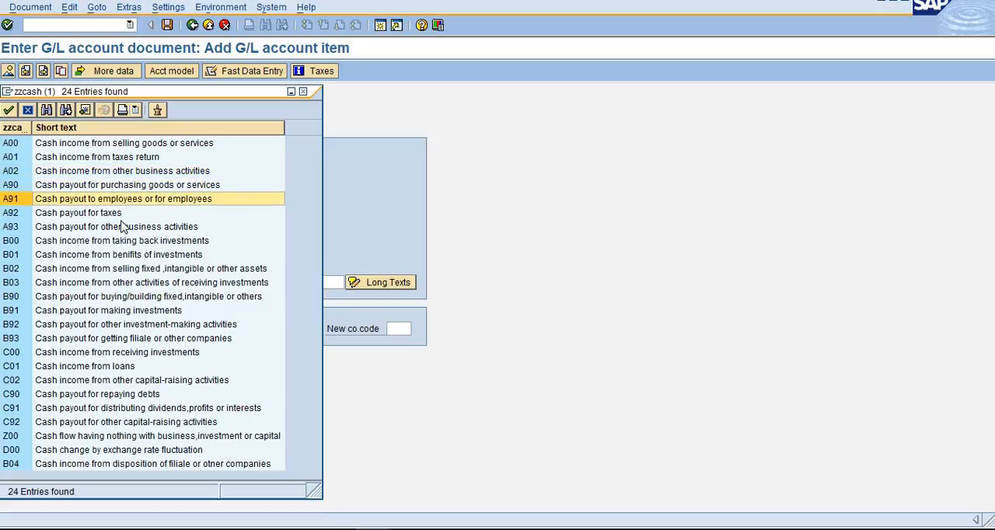
click(109, 217)
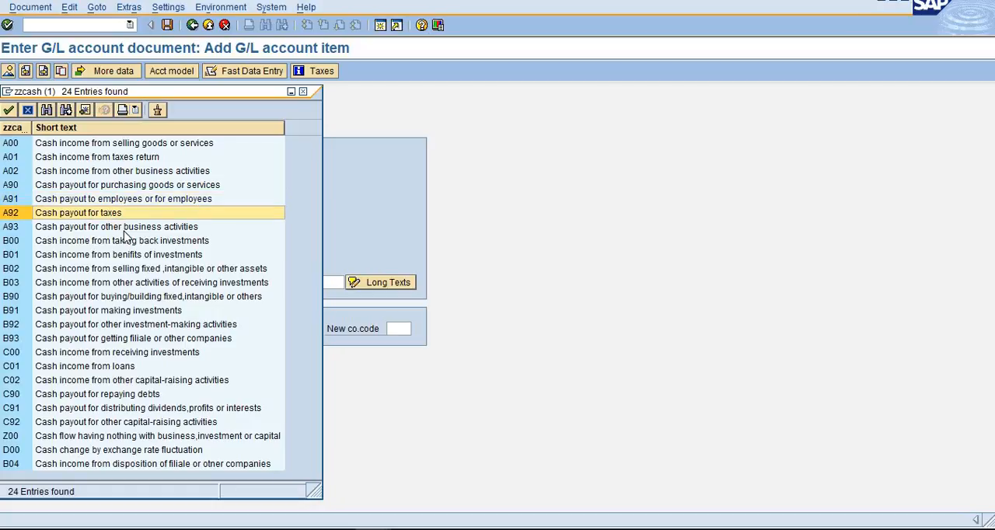
click(127, 230)
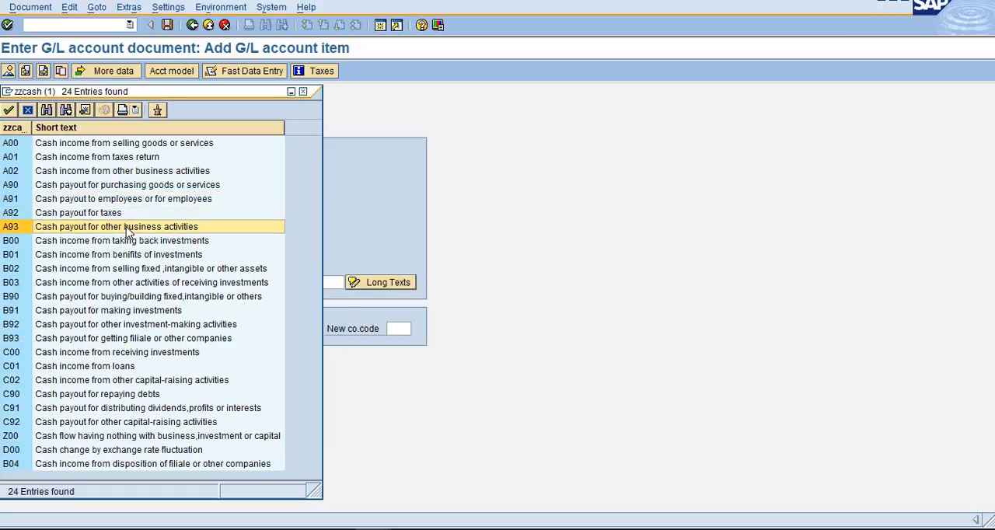
click(141, 187)
click(134, 202)
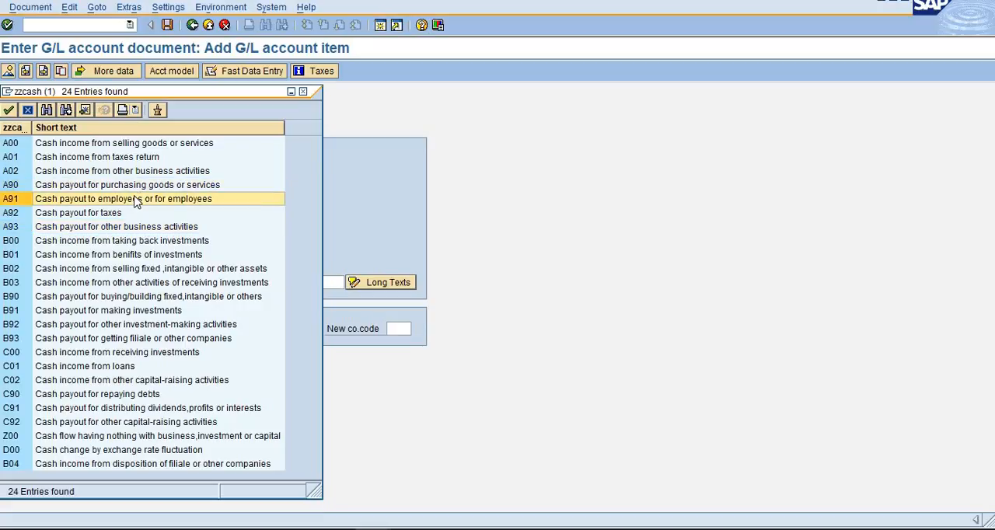
click(109, 214)
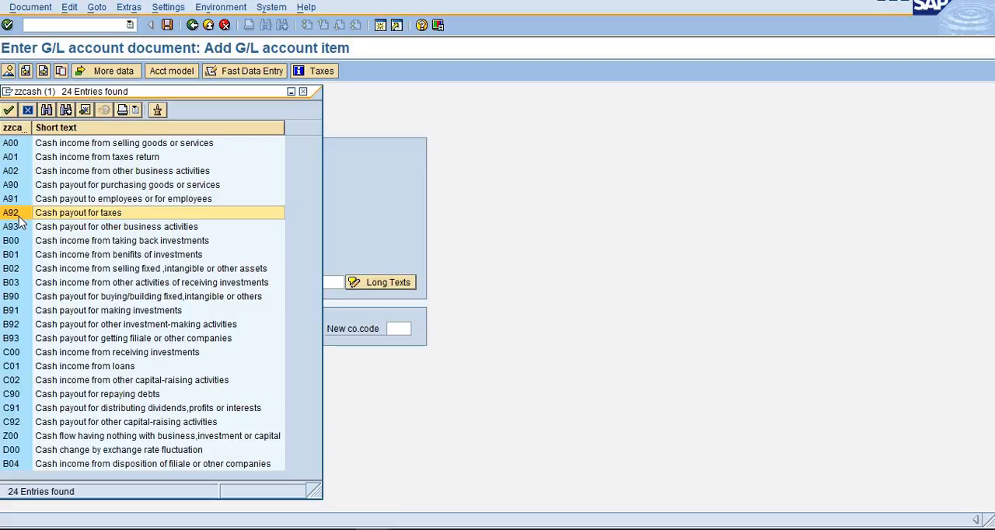
double_click(91, 226)
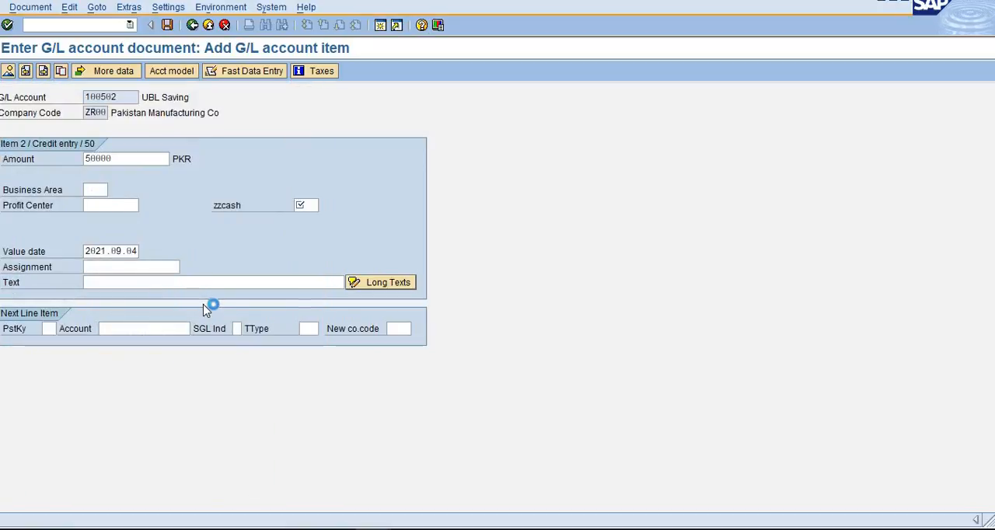
- Set the credit item's assignment to 2288 and its text to "UBL- Bank Charges FMO till 3rd of SEP-2021", and bring up the document overview
click(120, 269)
click(119, 280)
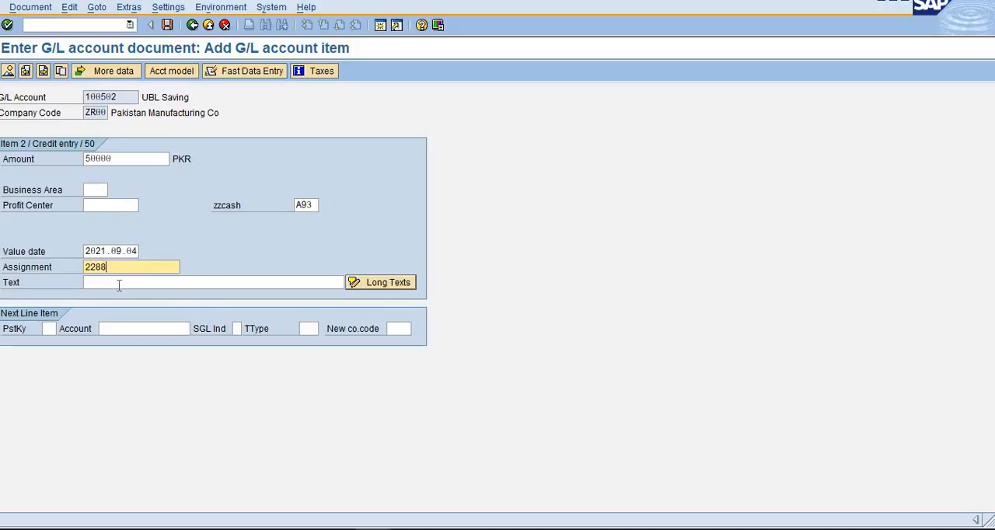
click(120, 283)
click(120, 289)
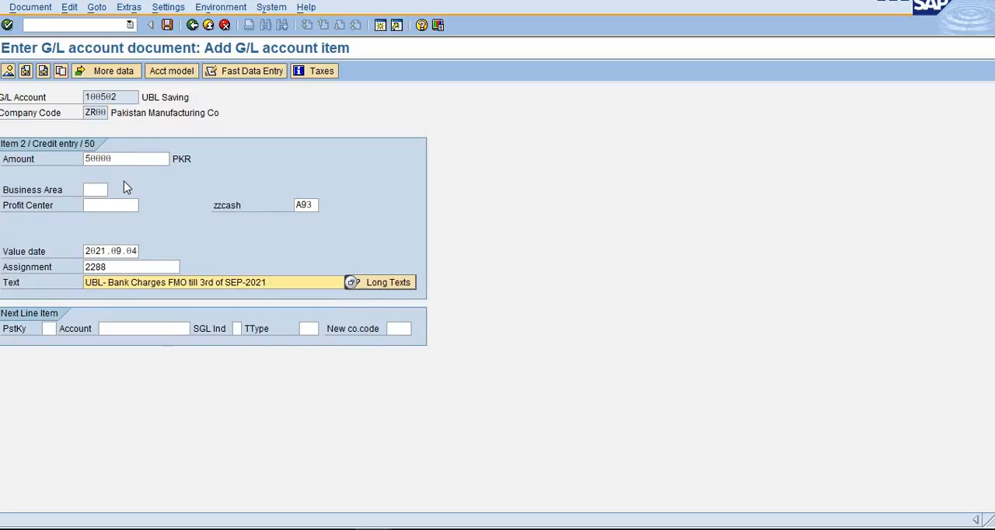
key(Return)
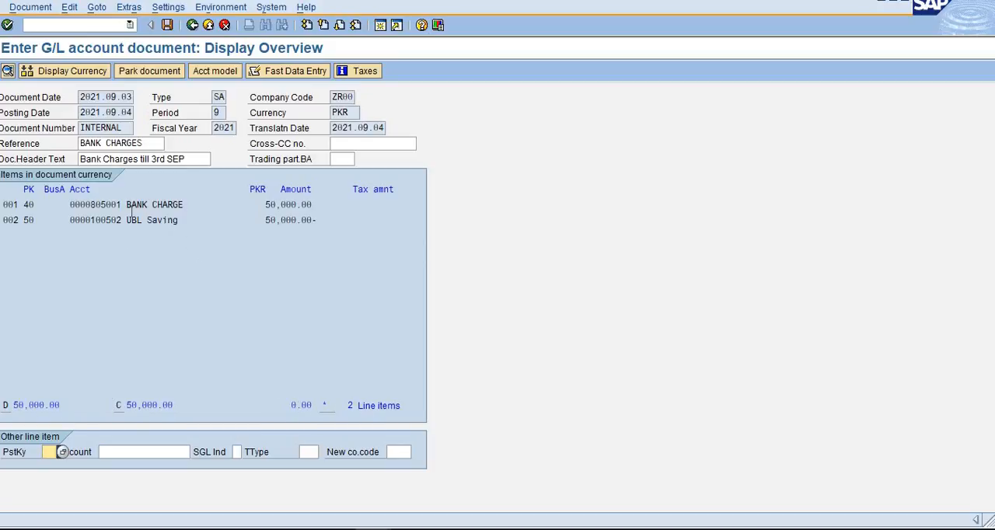
- Simulate the document in the general ledger and widen the company code column of the simulation list
click(31, 10)
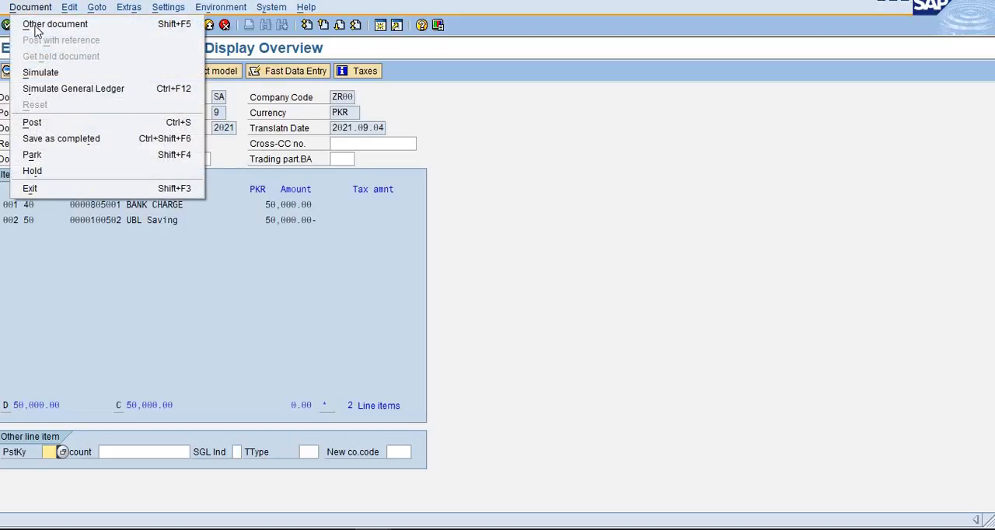
click(89, 91)
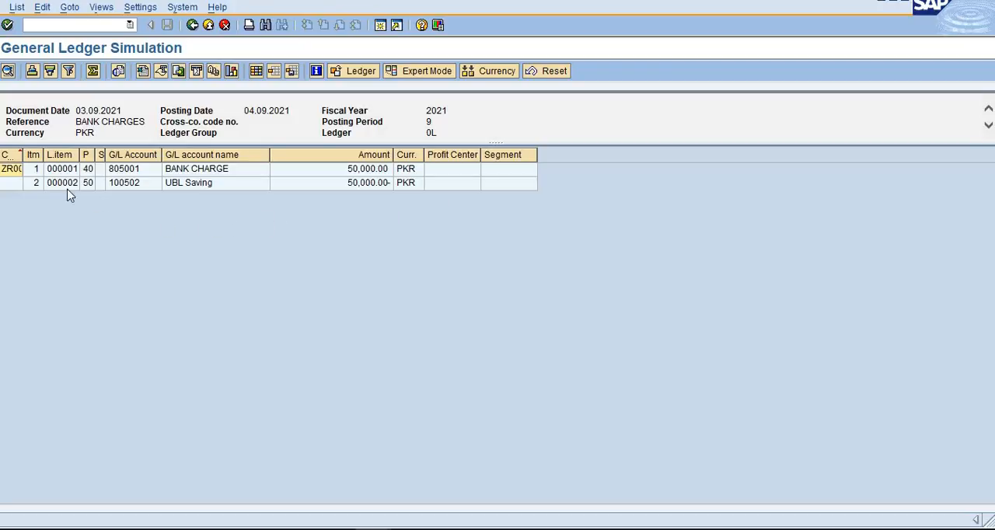
drag(25, 153, 43, 154)
- Check the posting keys, account names and amounts of both line items in the general ledger simulation
click(63, 176)
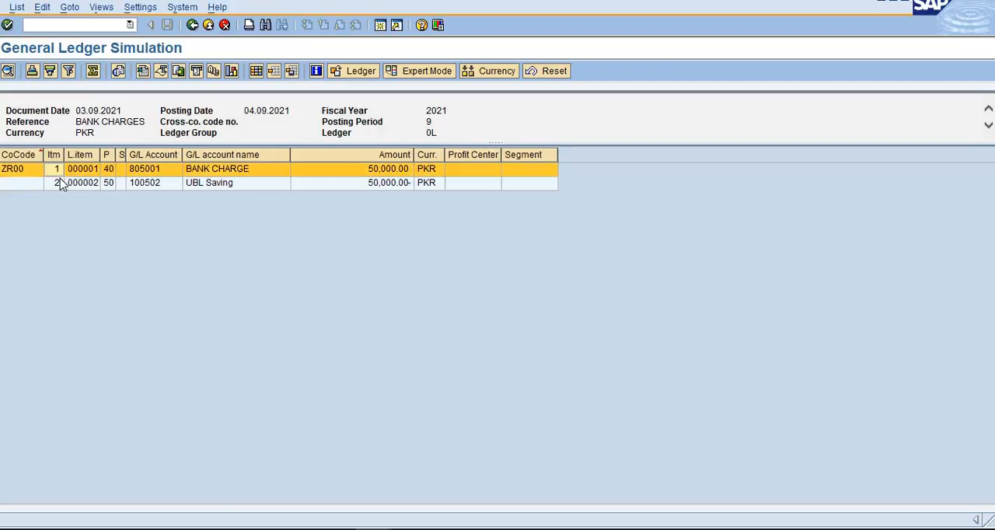
click(58, 186)
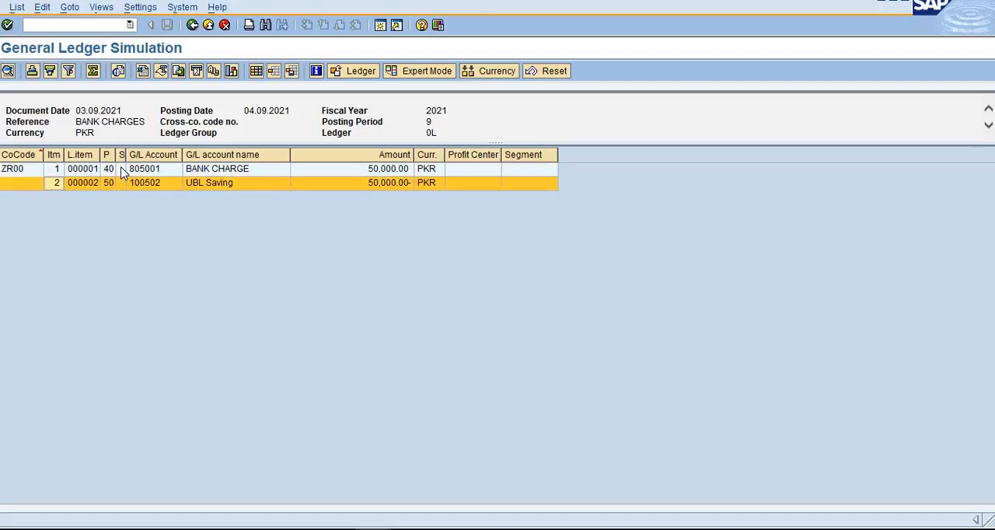
click(109, 169)
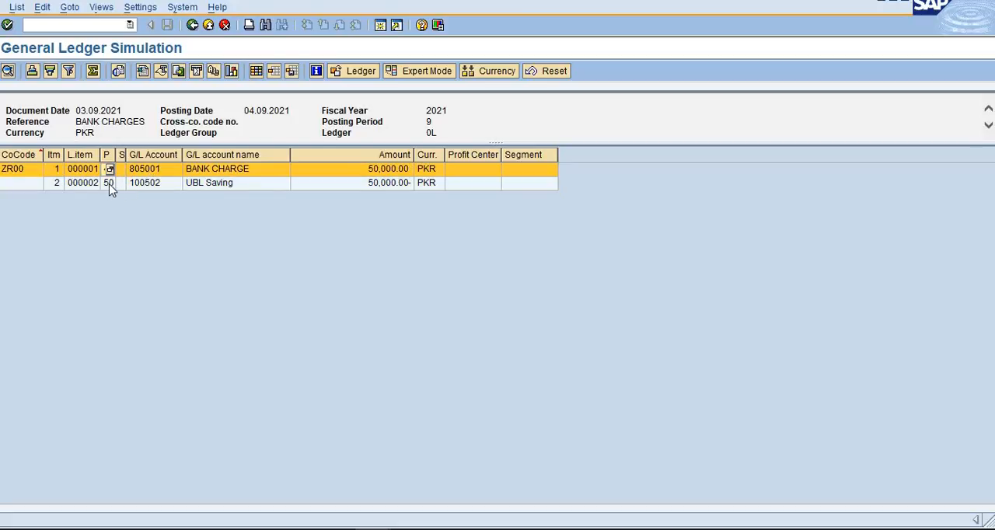
click(164, 185)
click(242, 169)
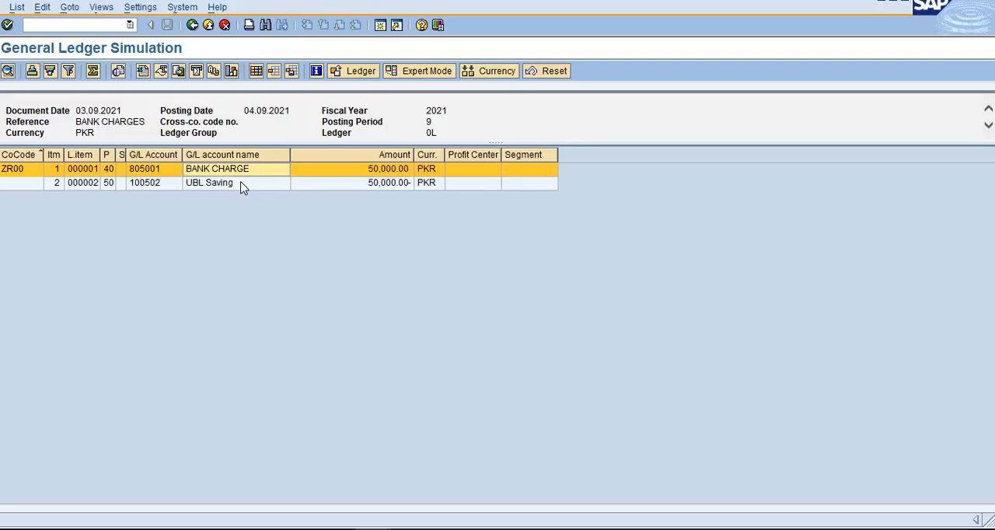
click(237, 185)
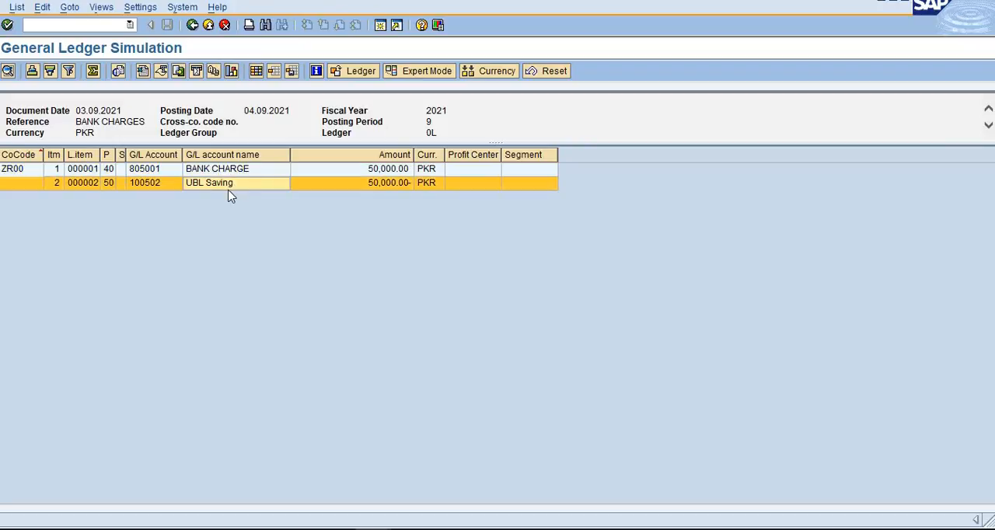
click(386, 173)
click(378, 186)
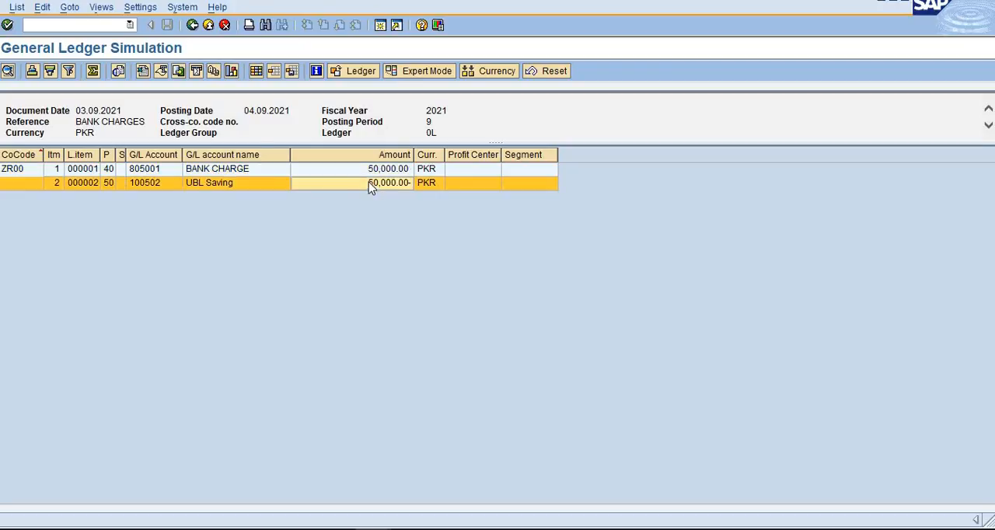
- Leave the general ledger simulation and post the bank charges document
click(359, 72)
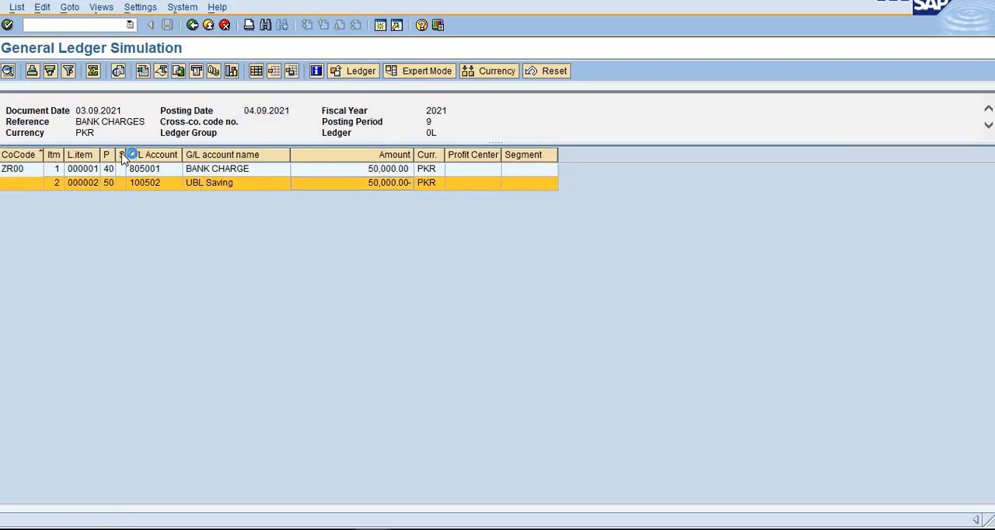
click(188, 159)
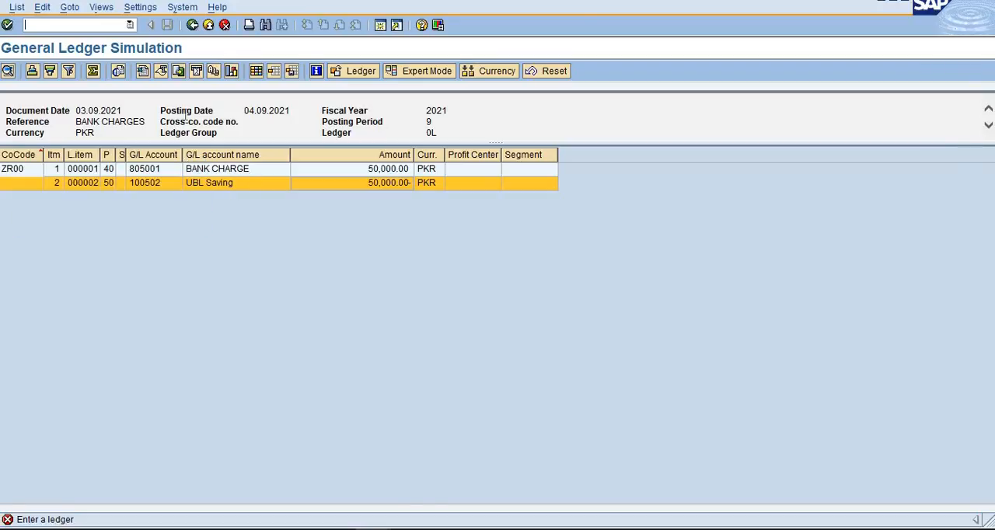
click(192, 25)
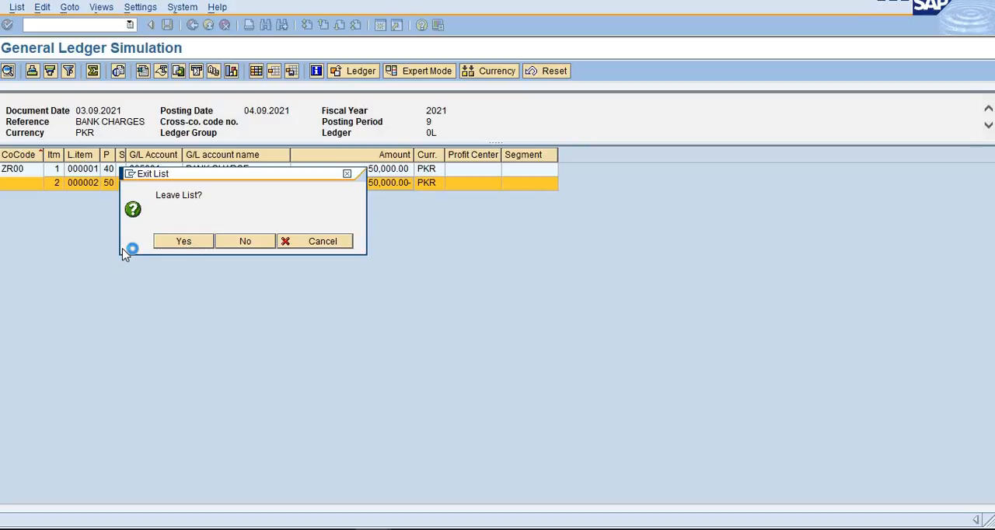
click(183, 242)
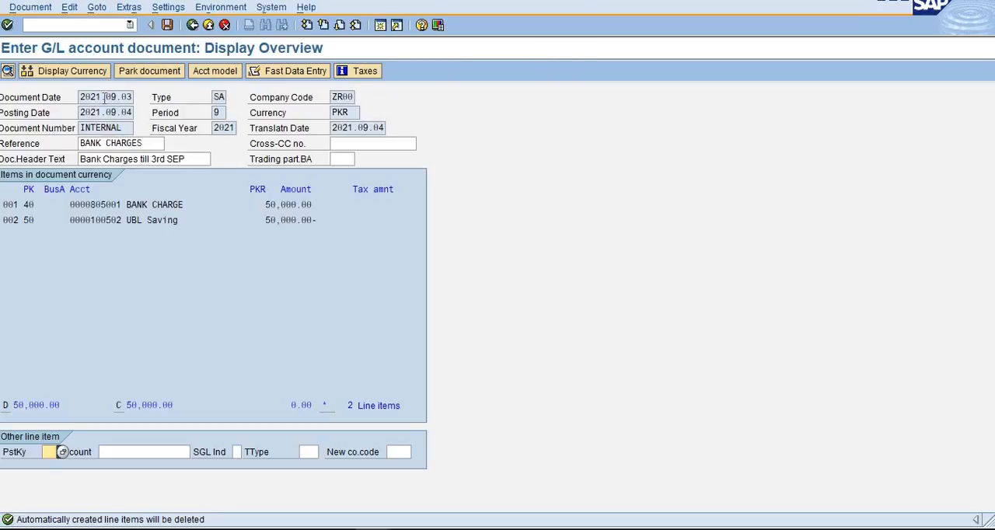
double_click(203, 201)
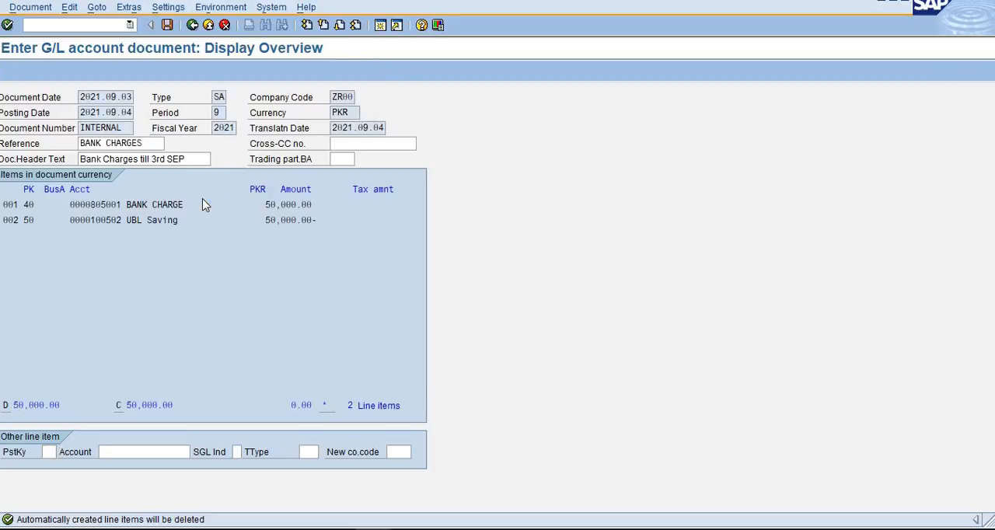
- Open the just-posted document in the Change Document transaction for company code ZR00 and fiscal year 2021
click(88, 24)
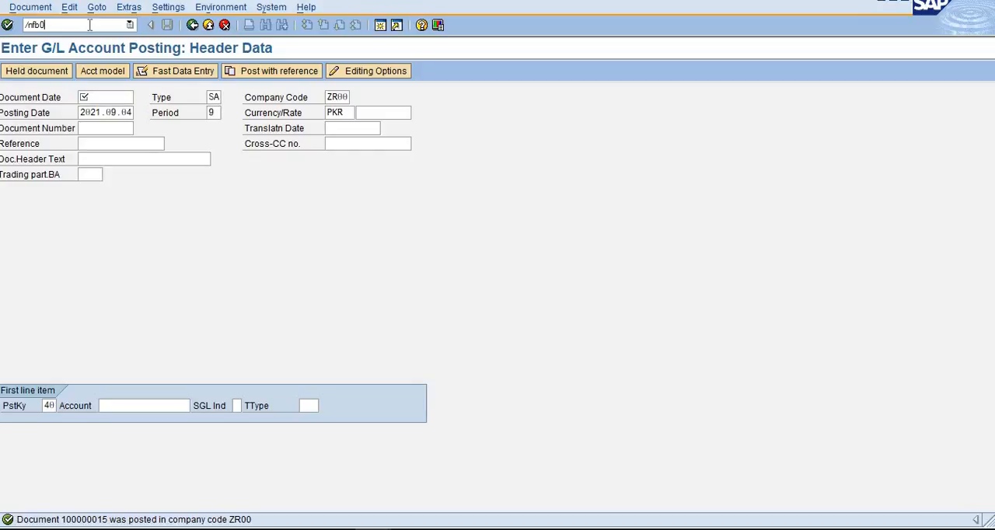
key(Return)
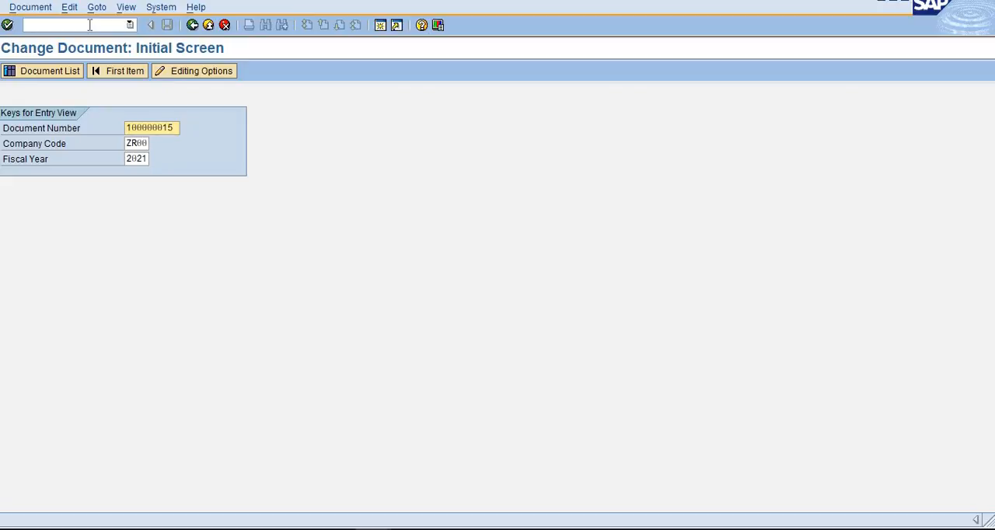
key(Return)
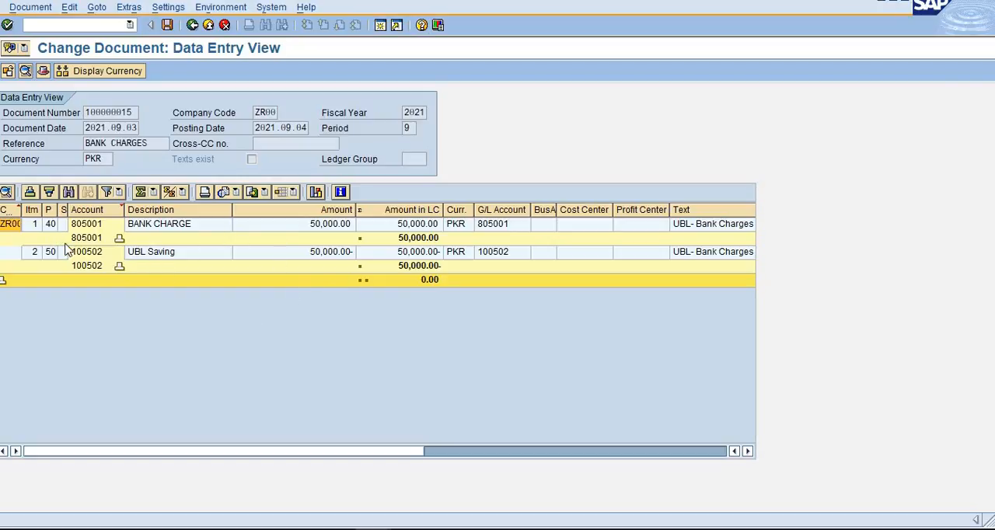
- Review the posted document's line items, widening the posting key column and examining the accounts, amounts and item texts
click(53, 226)
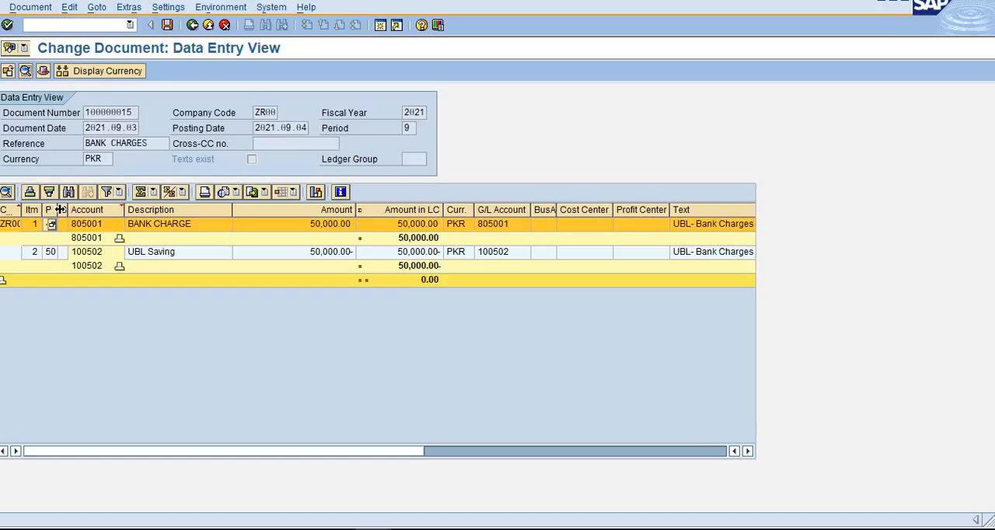
drag(59, 209, 81, 209)
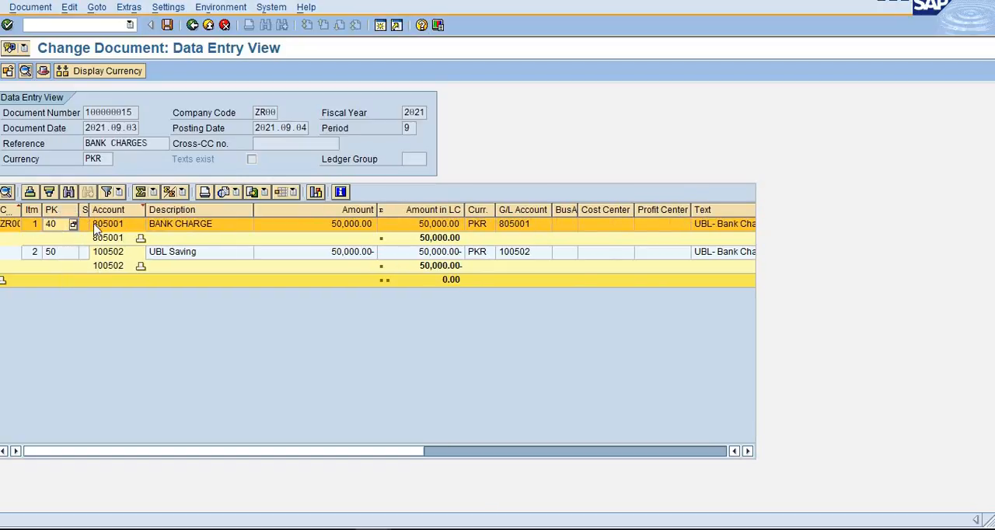
click(126, 224)
click(182, 227)
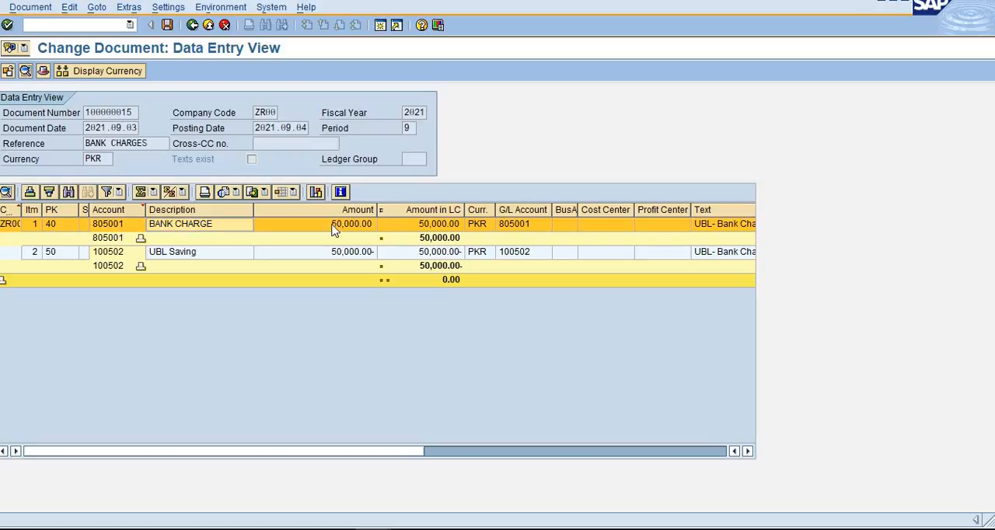
click(346, 226)
click(515, 229)
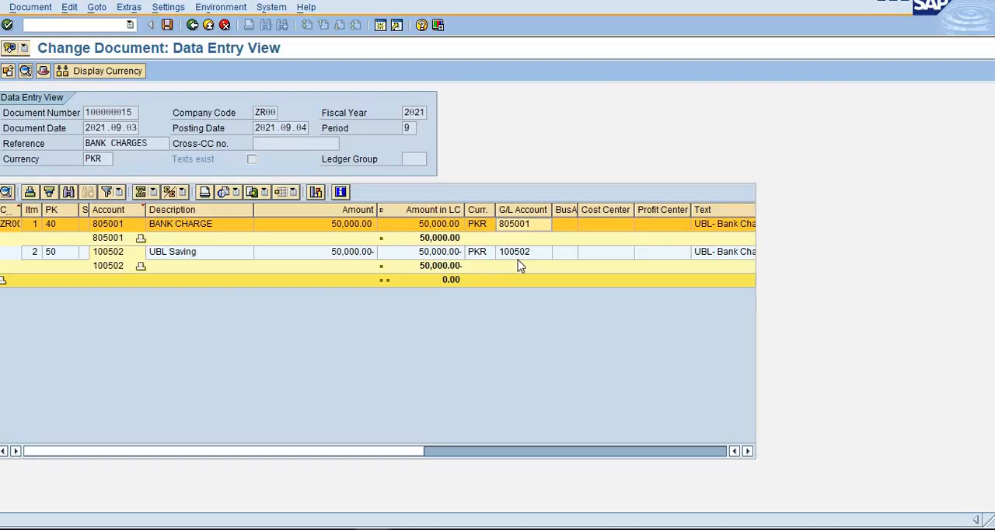
click(439, 260)
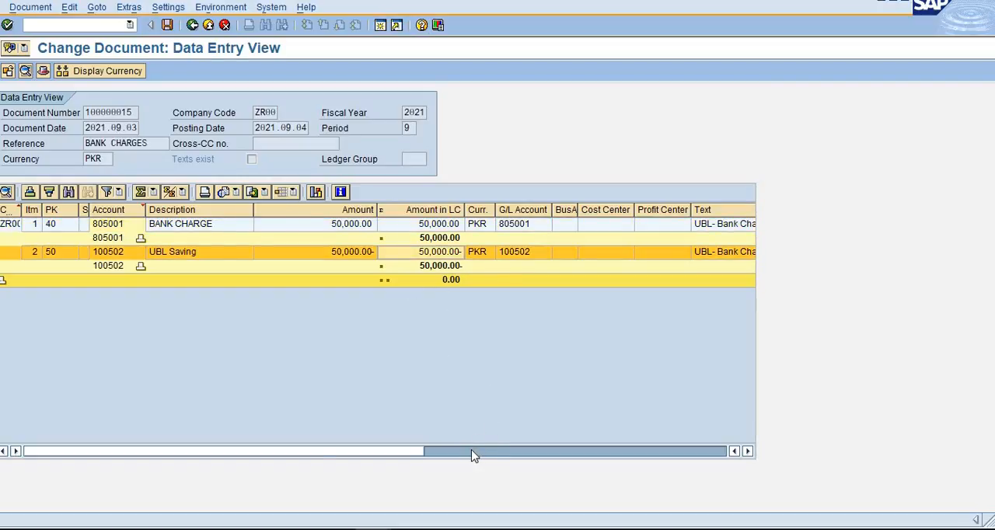
click(473, 452)
click(511, 230)
click(491, 258)
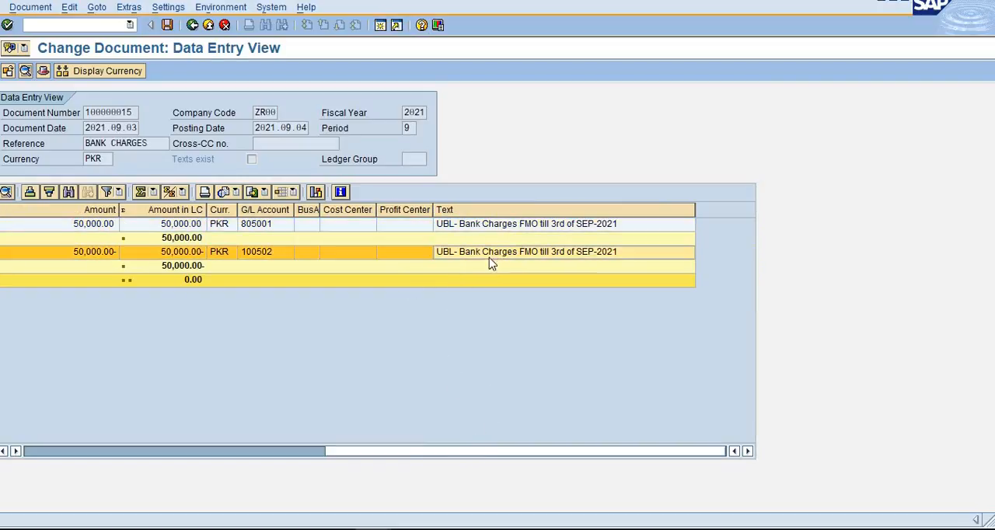
- Select the Bank Charge account number in the posted document's first line item and return to the SAP Easy Access menu
click(221, 452)
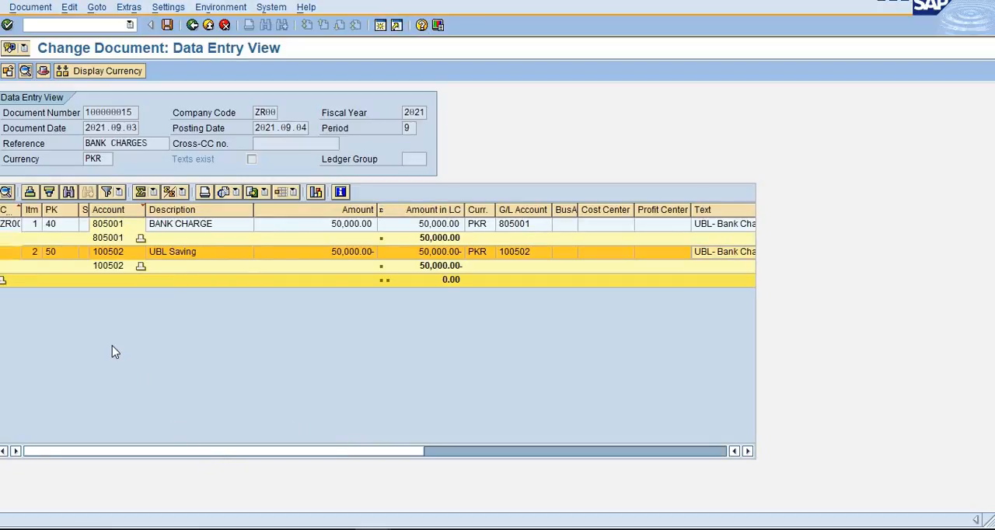
click(111, 225)
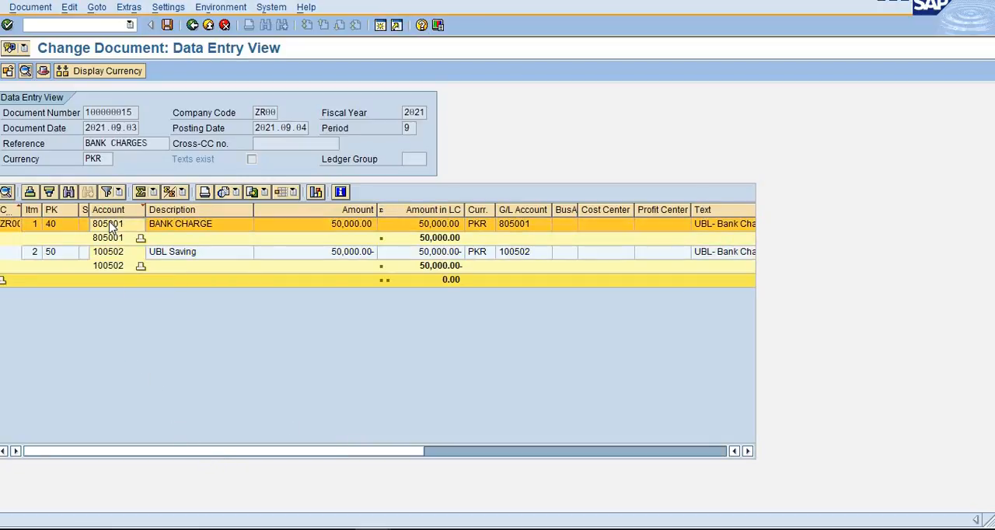
click(111, 225)
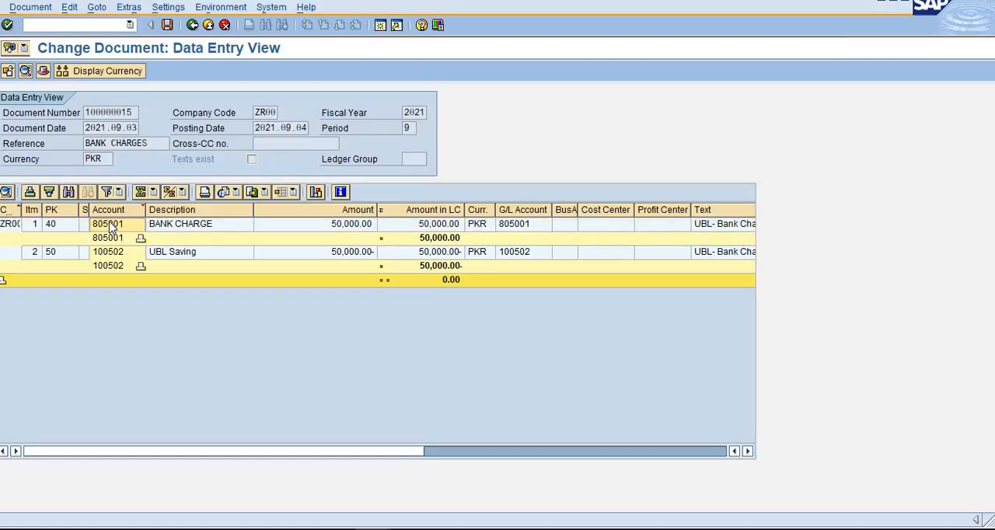
click(90, 24)
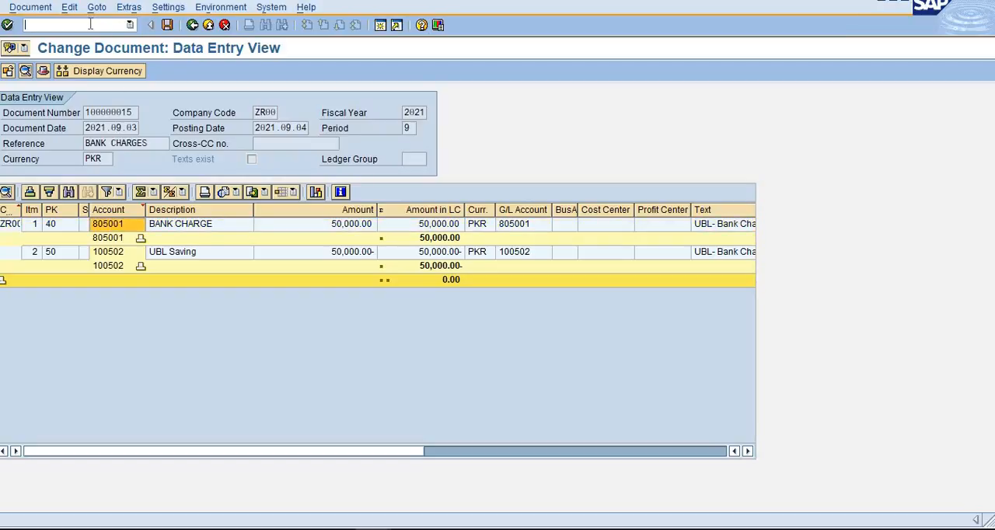
text(/n)
key(Return)
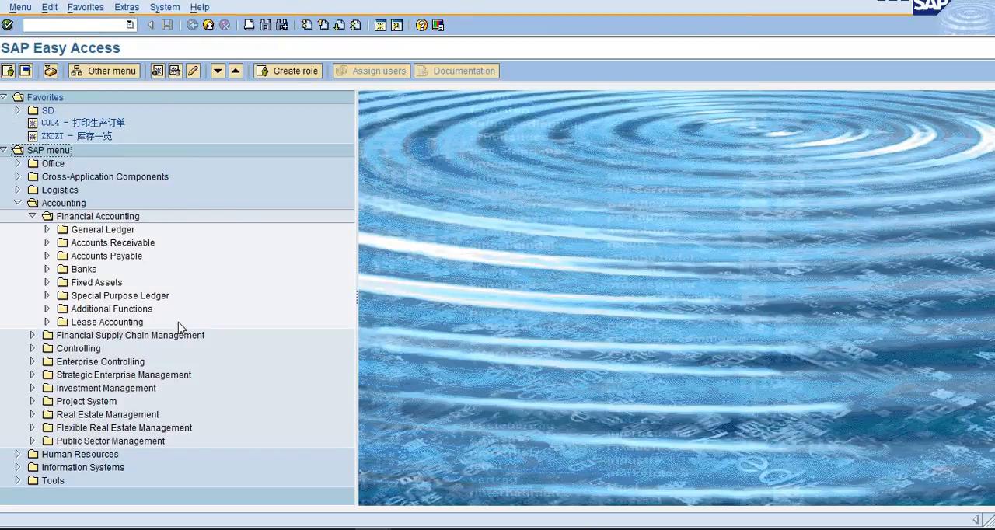
- Start FS10N Display Balances from the General Ledger account functions and display the 2021 balances of account 805001 in company code ZR00
click(47, 230)
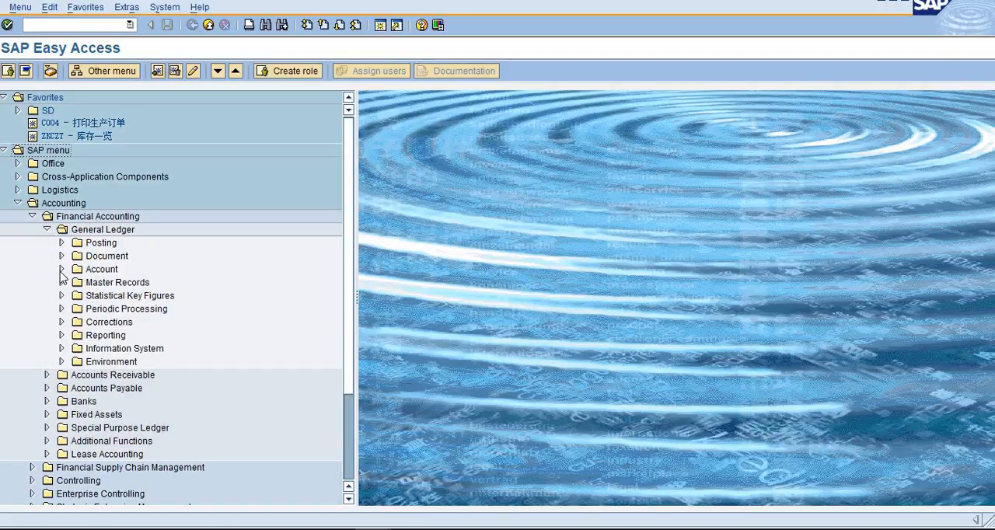
click(61, 269)
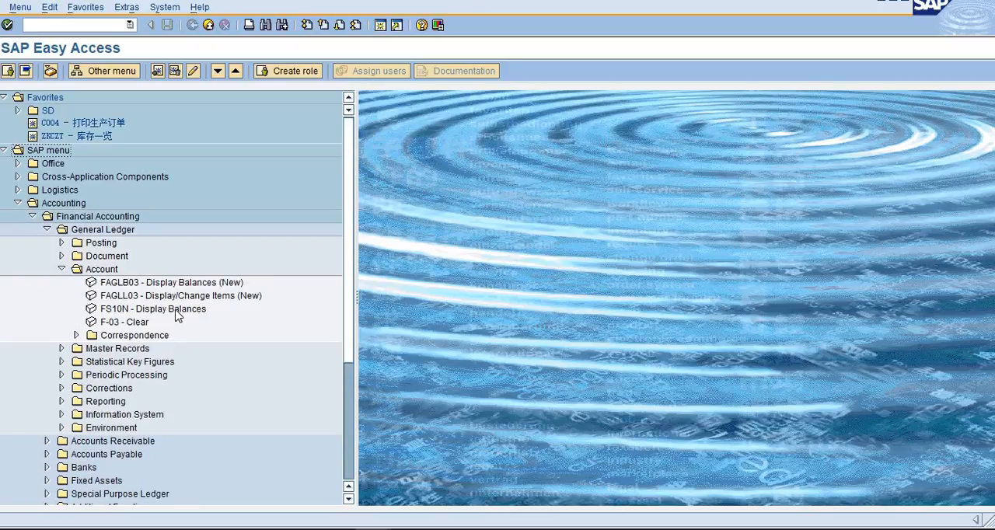
double_click(177, 309)
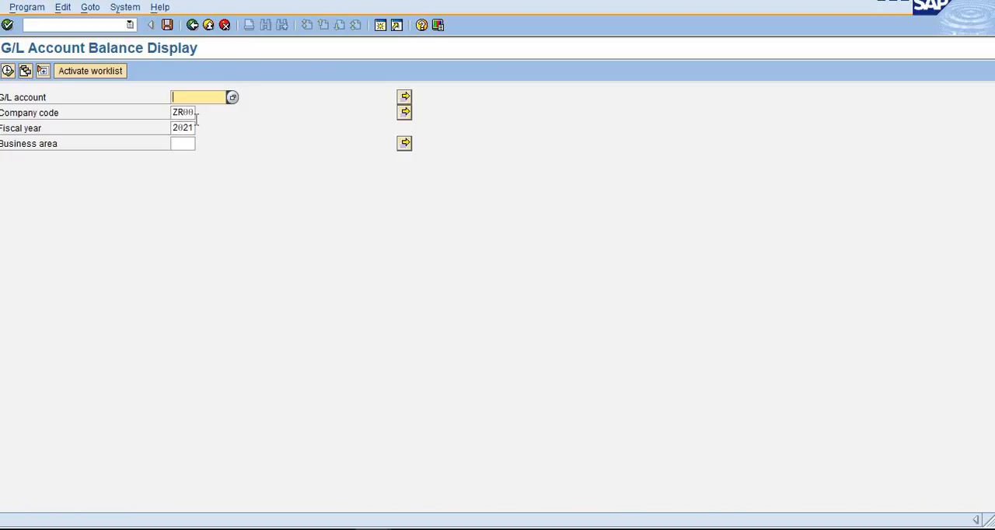
text(805001)
click(7, 71)
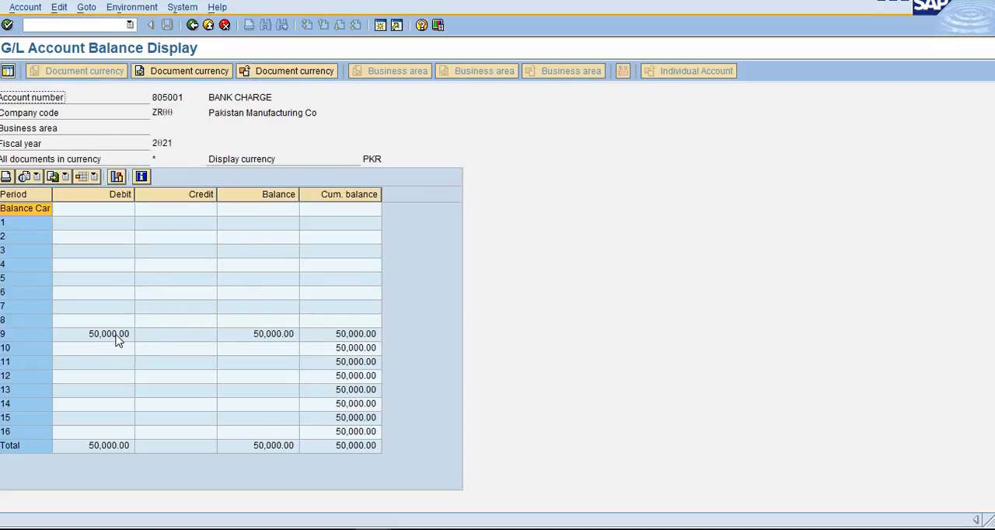
- Examine the Bank Charge account's balances by period and open the line items behind the period 9 balance
click(6, 224)
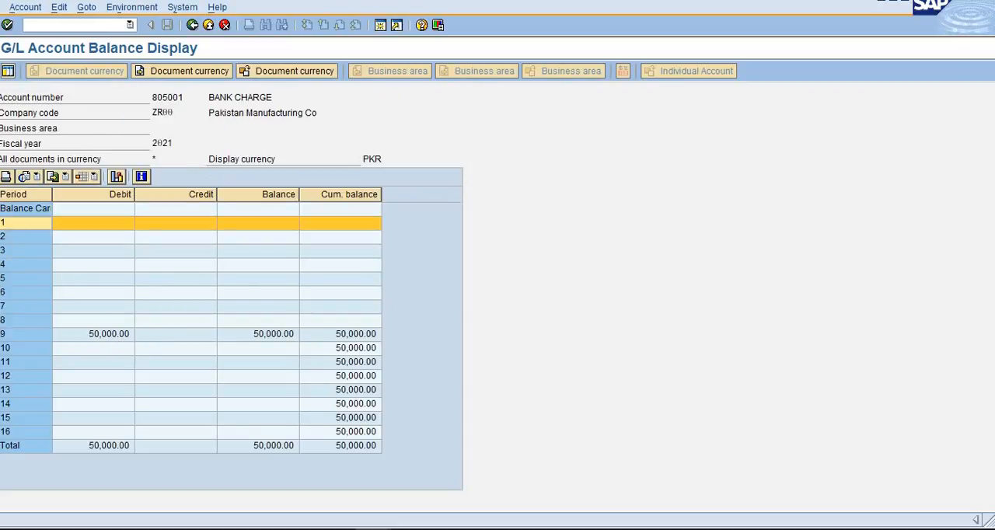
click(14, 378)
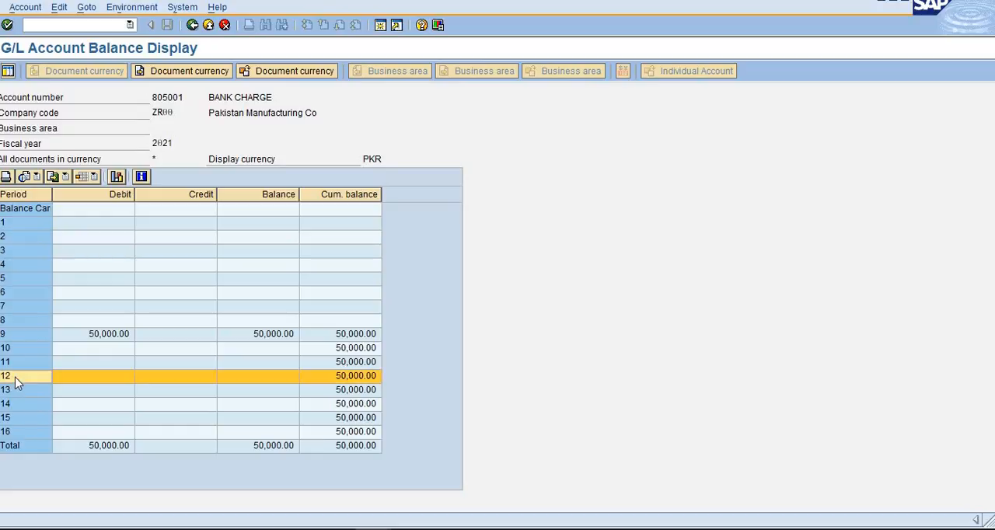
click(114, 337)
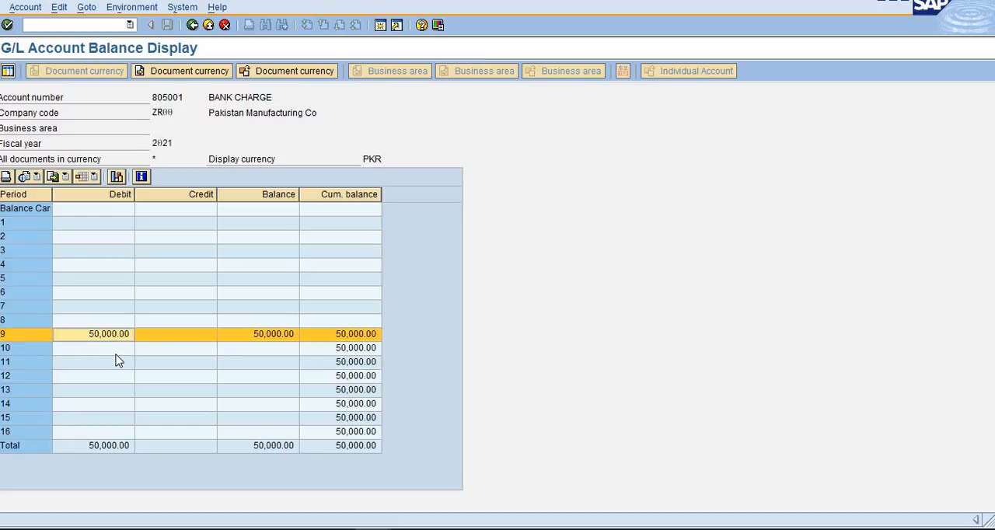
double_click(285, 337)
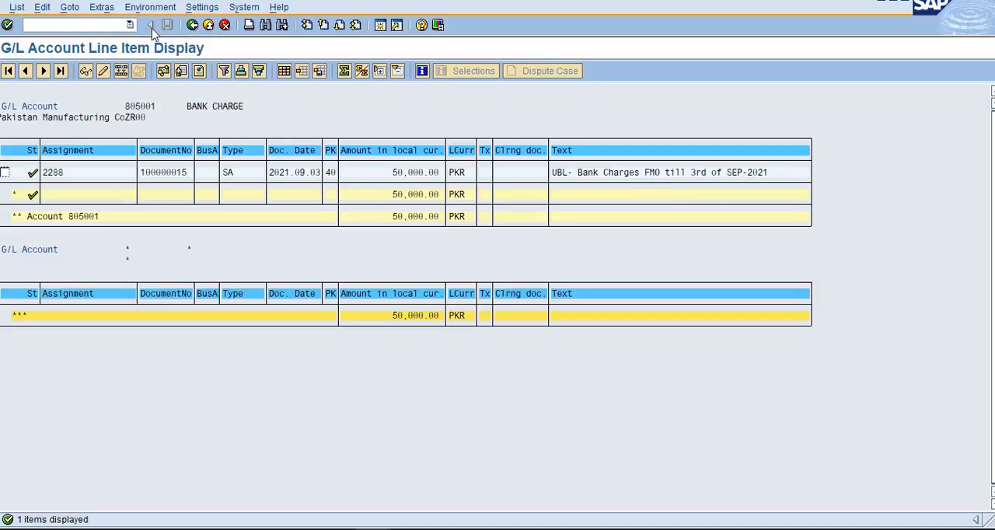
- Return to the balance selection, display the balances of G/L account 100502 and open its period 9 line items
click(192, 24)
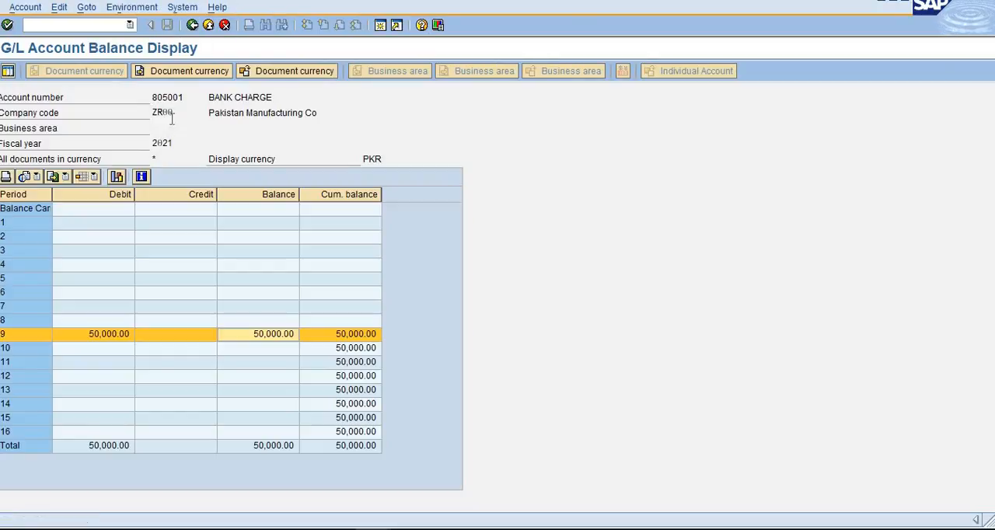
click(192, 24)
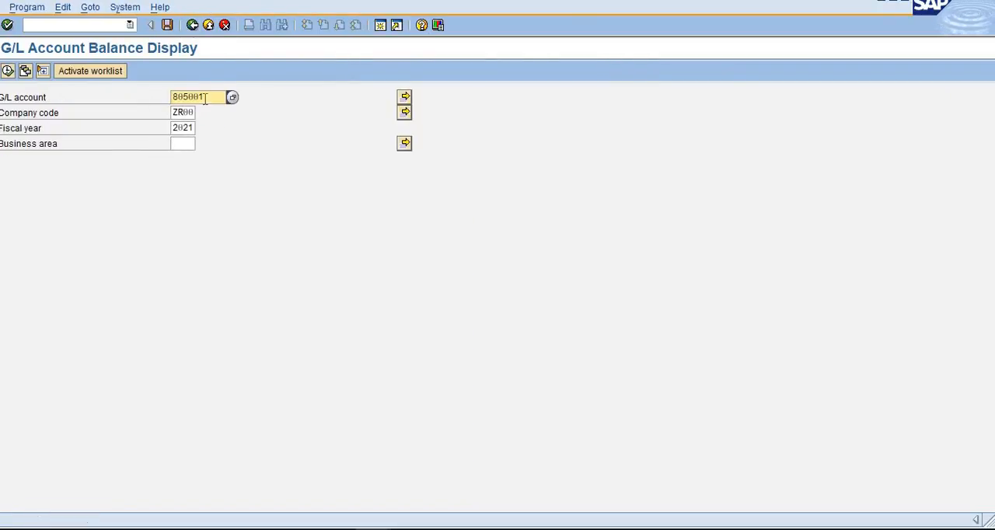
double_click(181, 95)
text(1005)
key(F8)
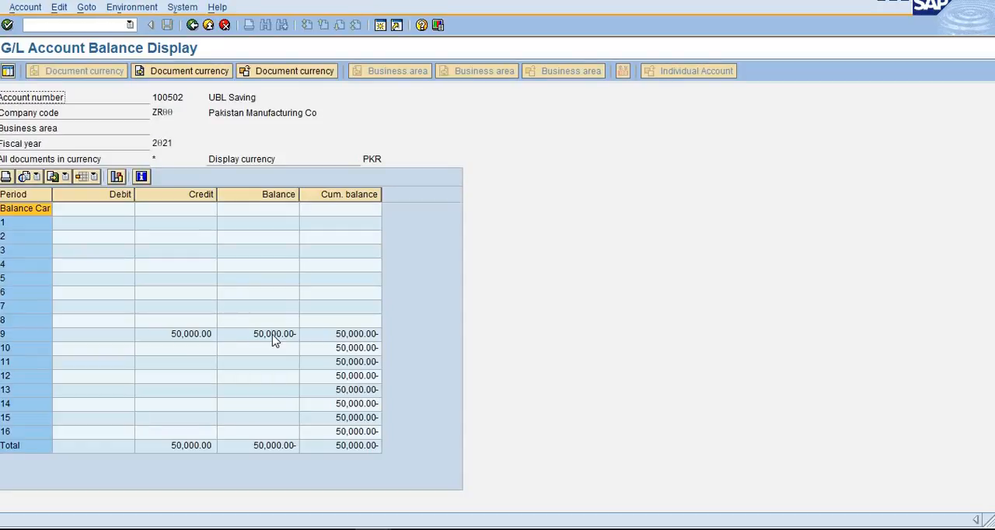
double_click(274, 333)
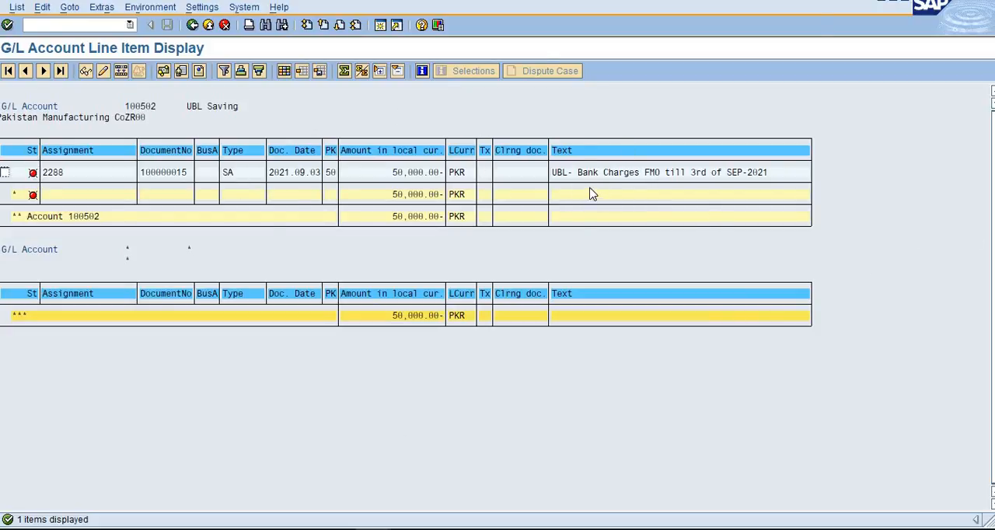
- Open the layout settings of the UBL Saving line item list and add the hidden Posting Date field to the displayed columns
click(284, 71)
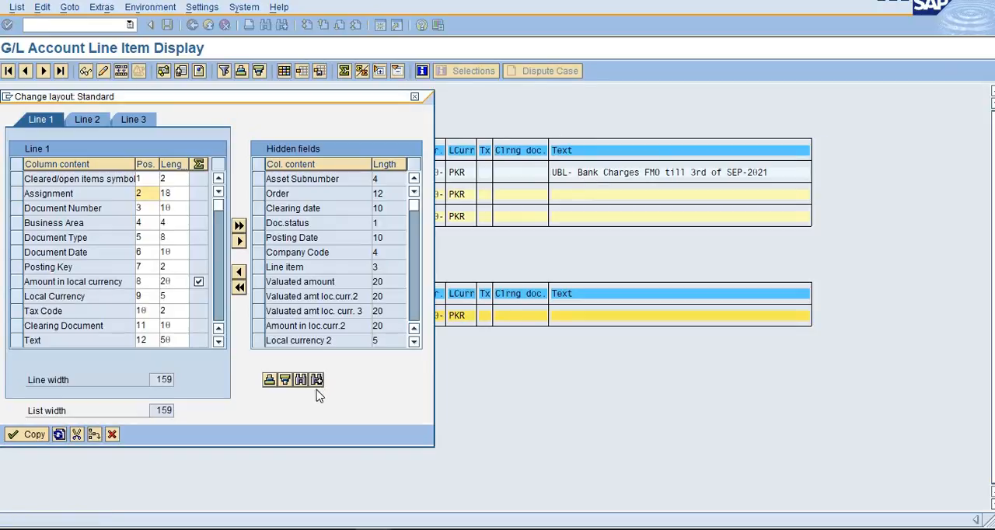
click(257, 240)
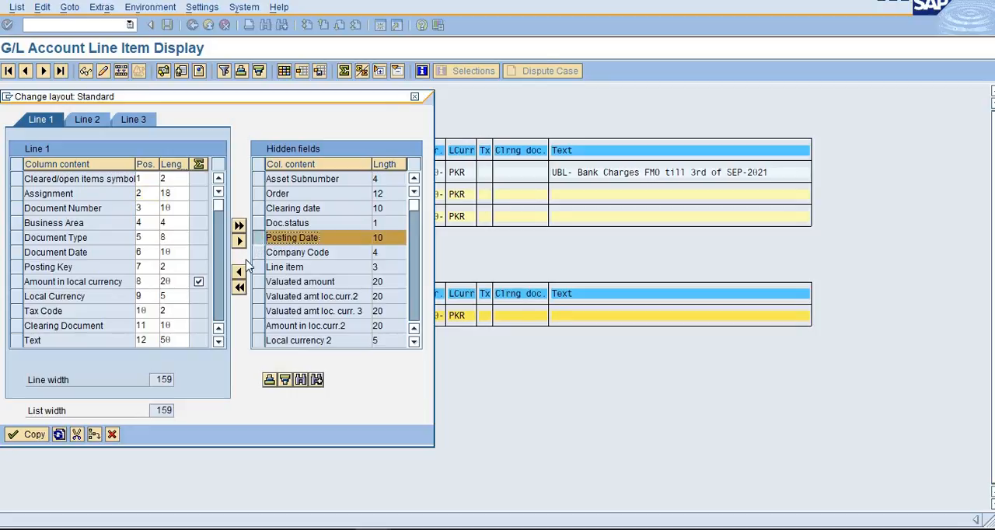
click(239, 284)
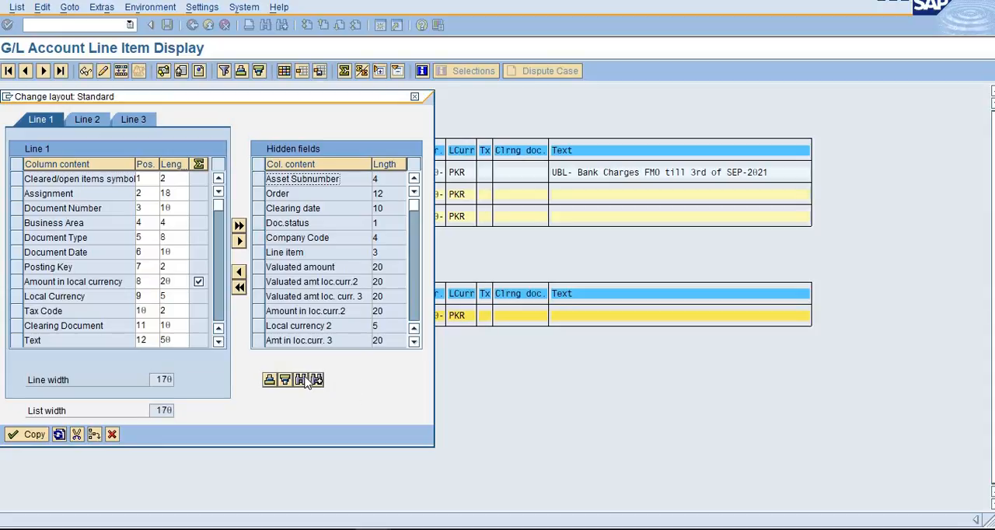
- Search the hidden fields for "zz", add the zzcash field to the displayed columns and apply the changed layout
click(278, 268)
key(ctrl+f)
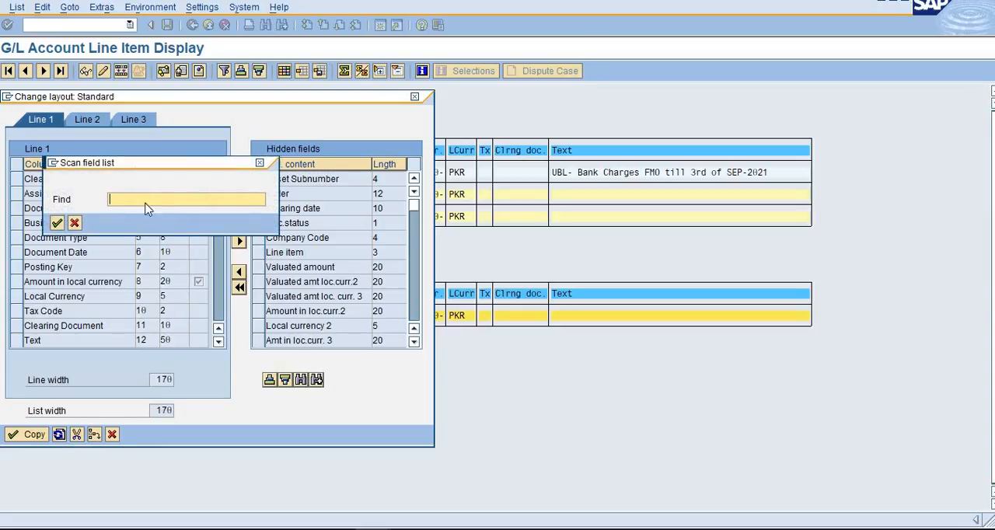
text(zz)
click(144, 212)
click(57, 223)
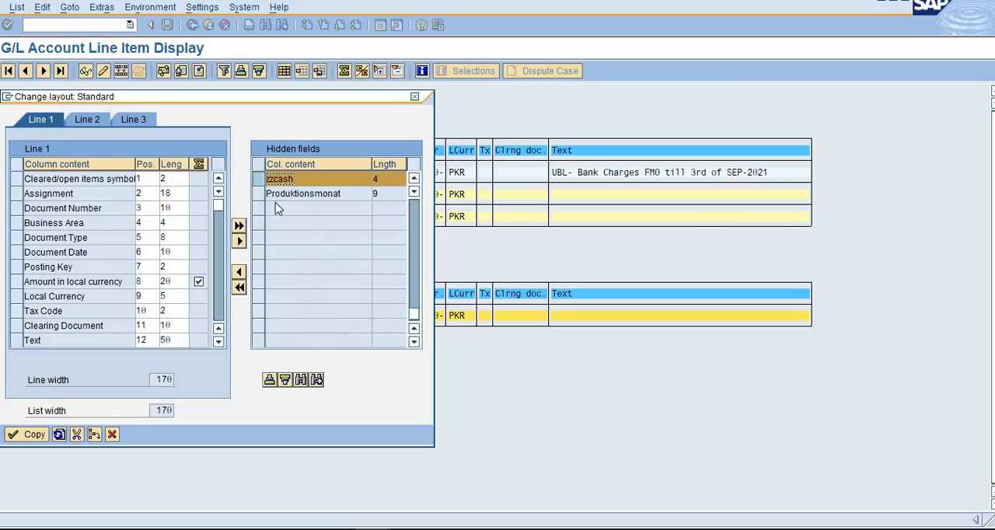
click(239, 271)
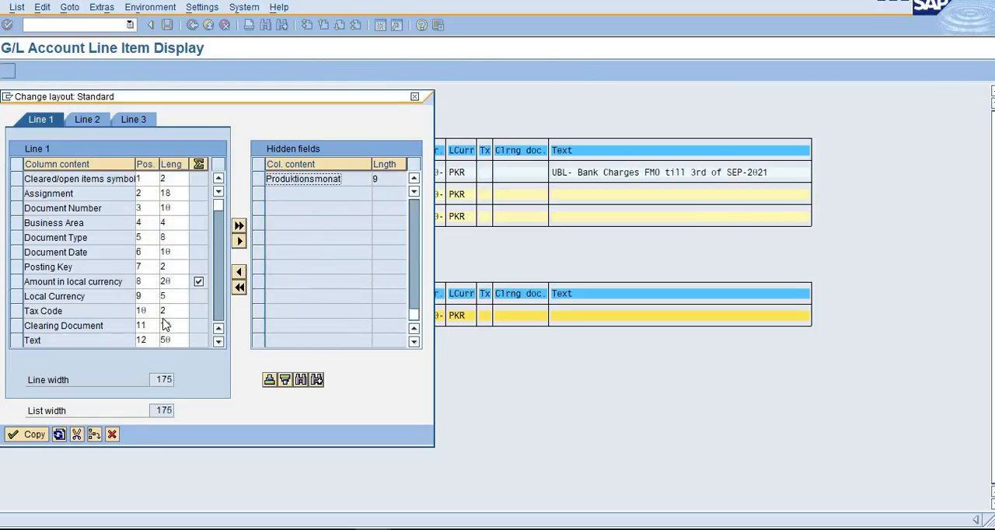
click(26, 433)
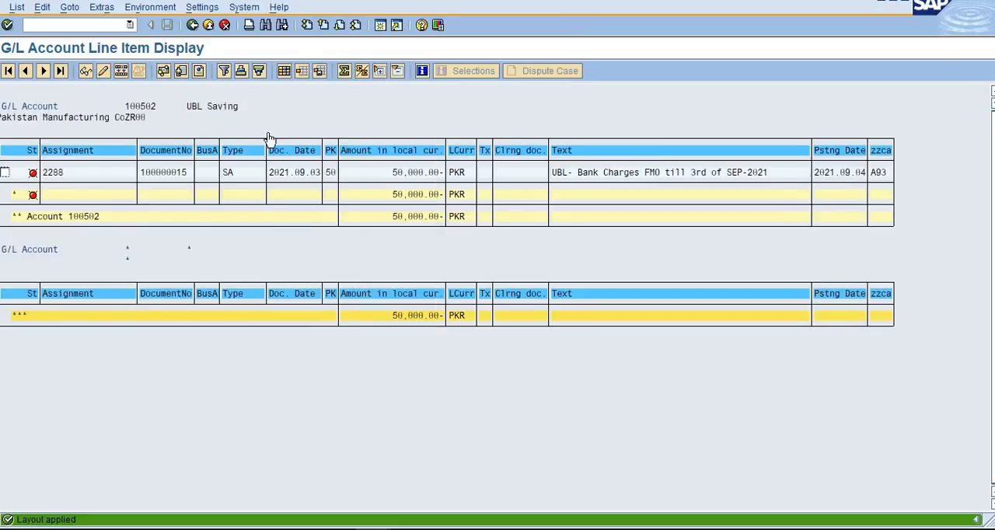